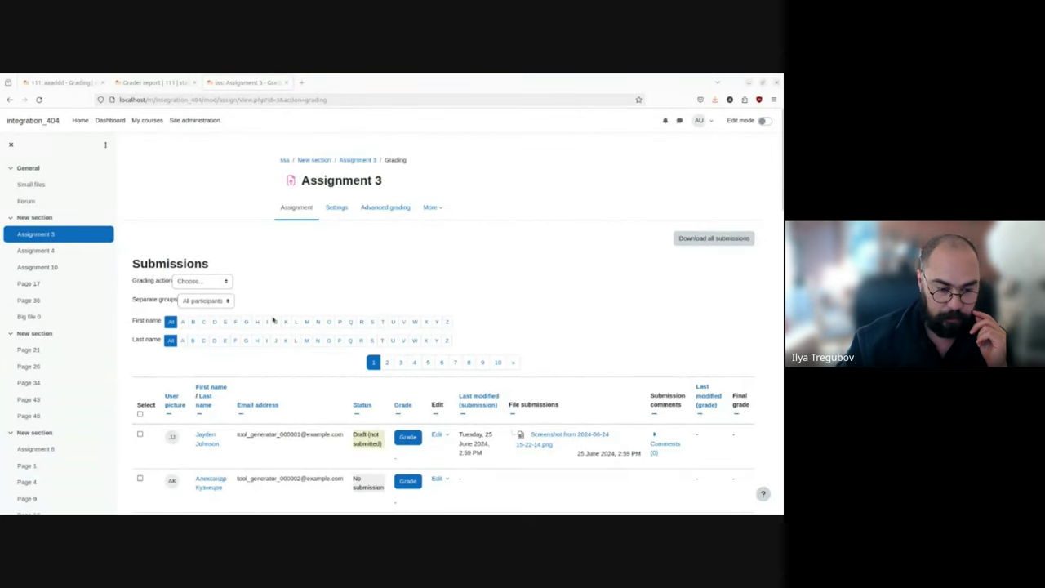
Step: Look over the grading action choices and the separate groups list (g1, g2) without changing anything
{"action": "left_click", "coordinate": [225, 284]}
{"action": "left_click", "coordinate": [215, 301]}
{"action": "left_click", "coordinate": [213, 302]}
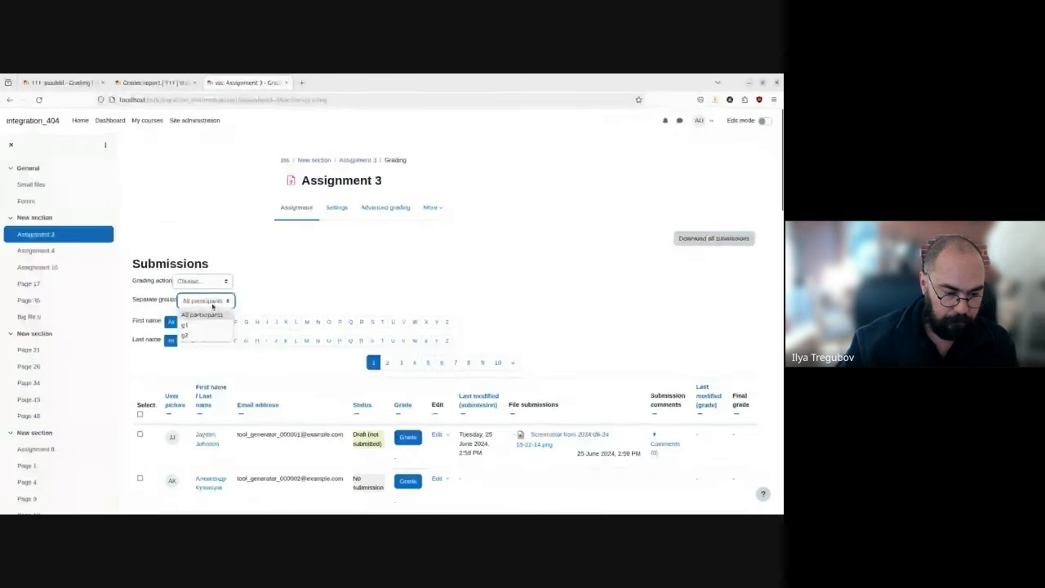
{"action": "left_click", "coordinate": [212, 305]}
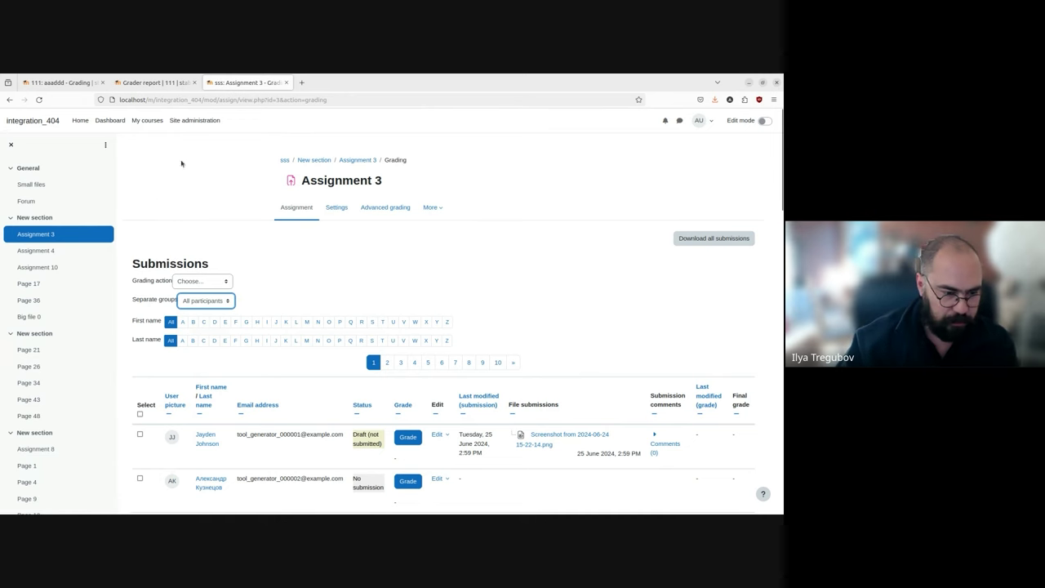
Step: On the aaaddd grading page, search users for 'Lu', view all results, then clear the search
{"action": "left_click", "coordinate": [67, 85]}
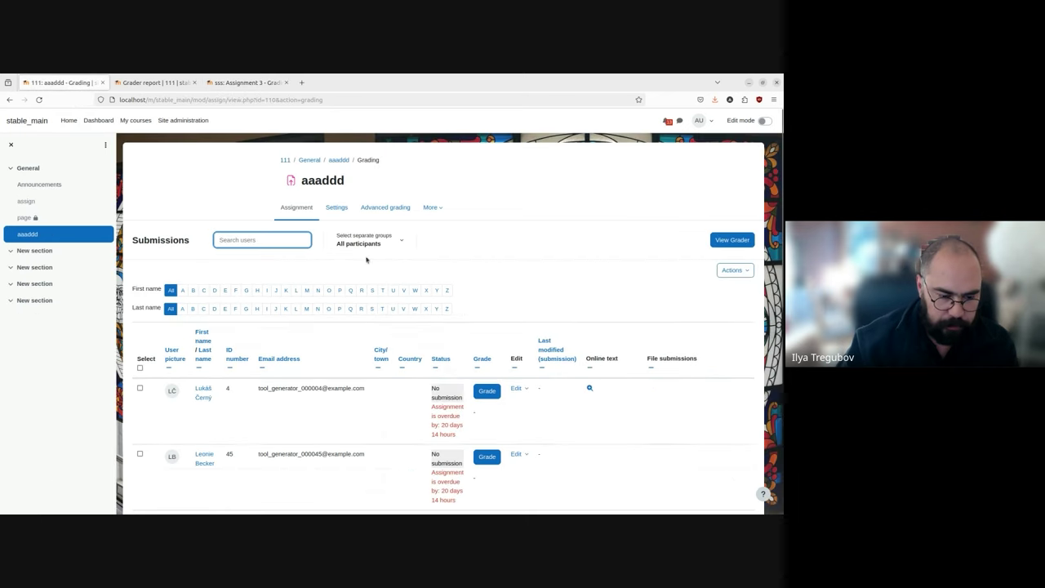
{"action": "left_click", "coordinate": [567, 269]}
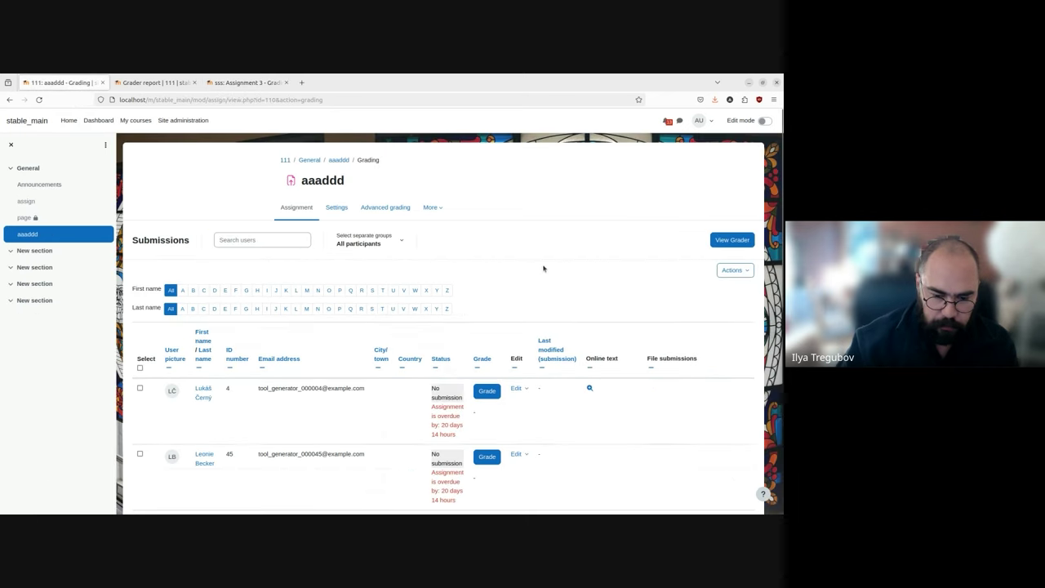
{"action": "left_click", "coordinate": [248, 242]}
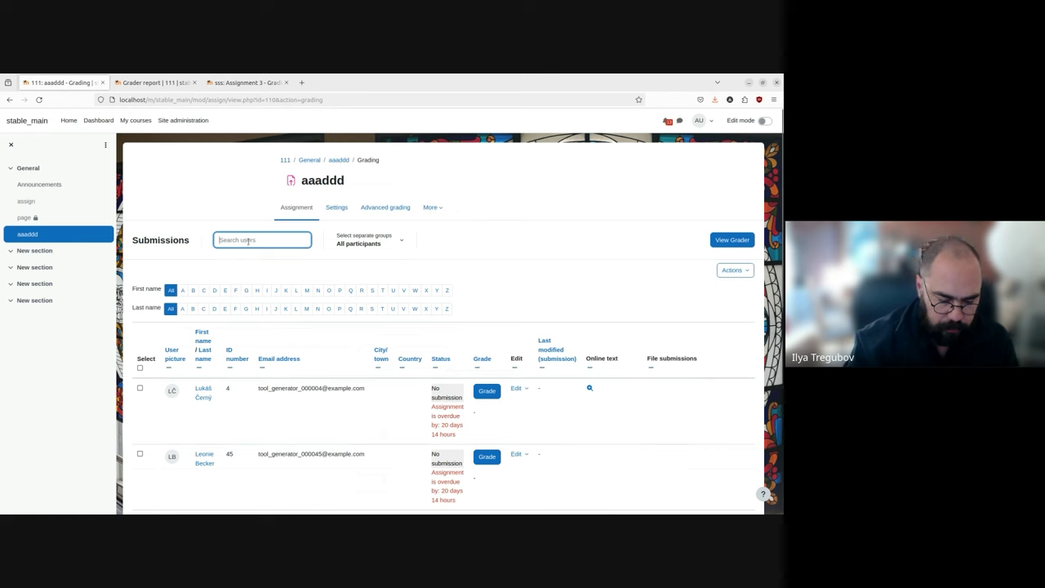
{"action": "type", "text": "Lu"}
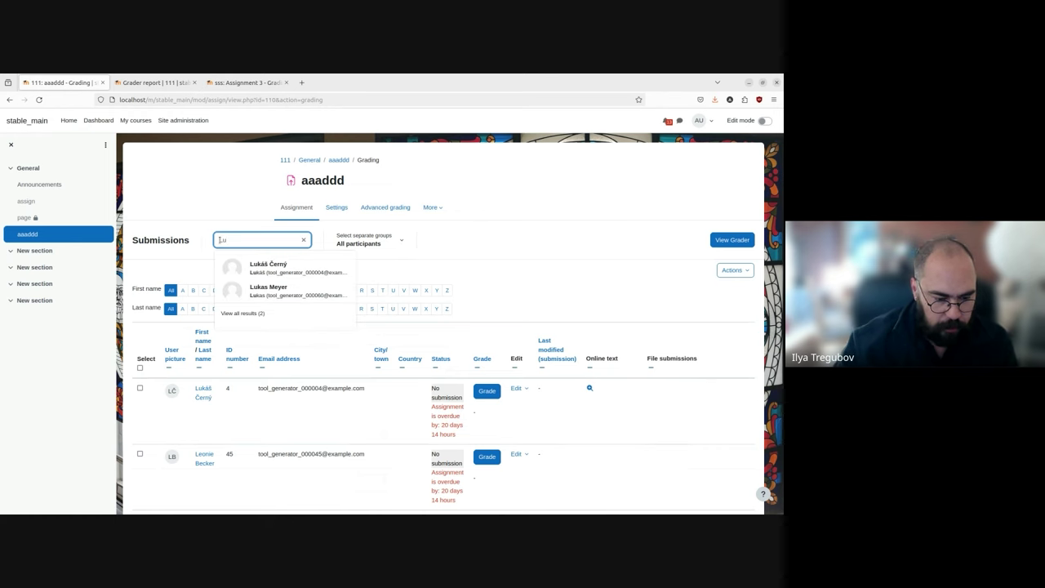
{"action": "left_click", "coordinate": [253, 321]}
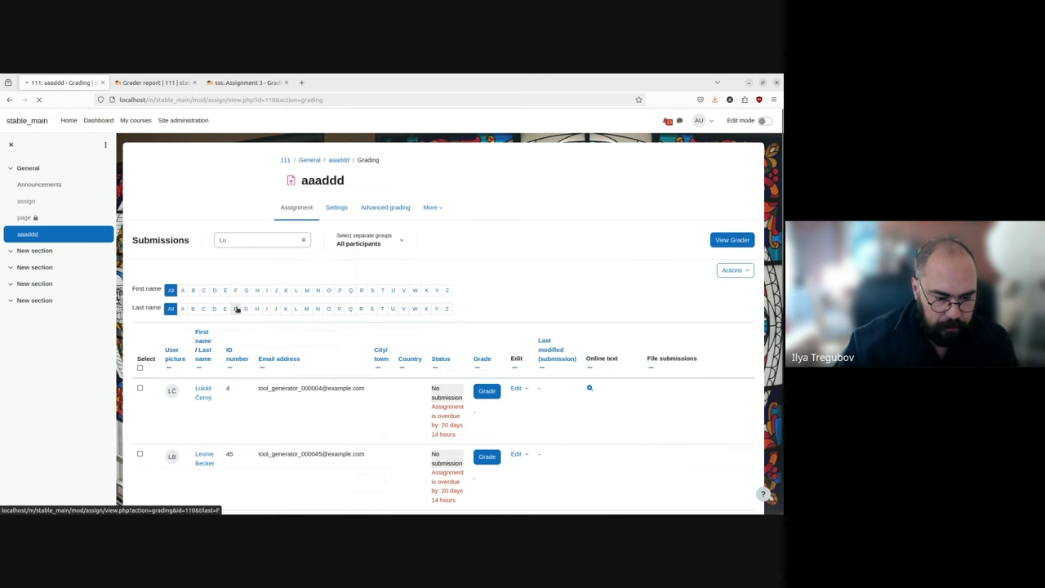
{"action": "left_click", "coordinate": [326, 240]}
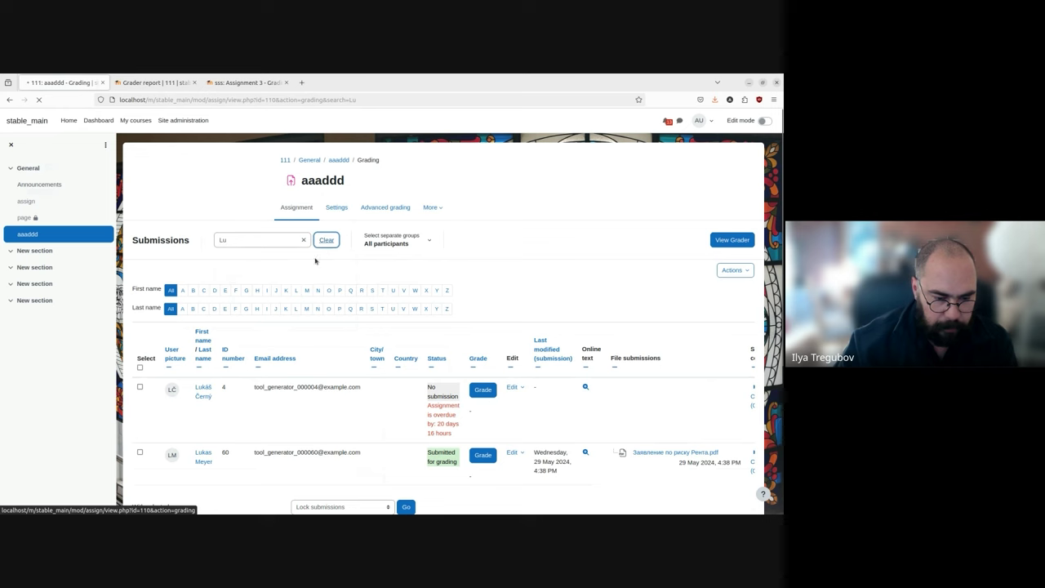
{"action": "left_click", "coordinate": [372, 247]}
{"action": "left_click", "coordinate": [397, 310]}
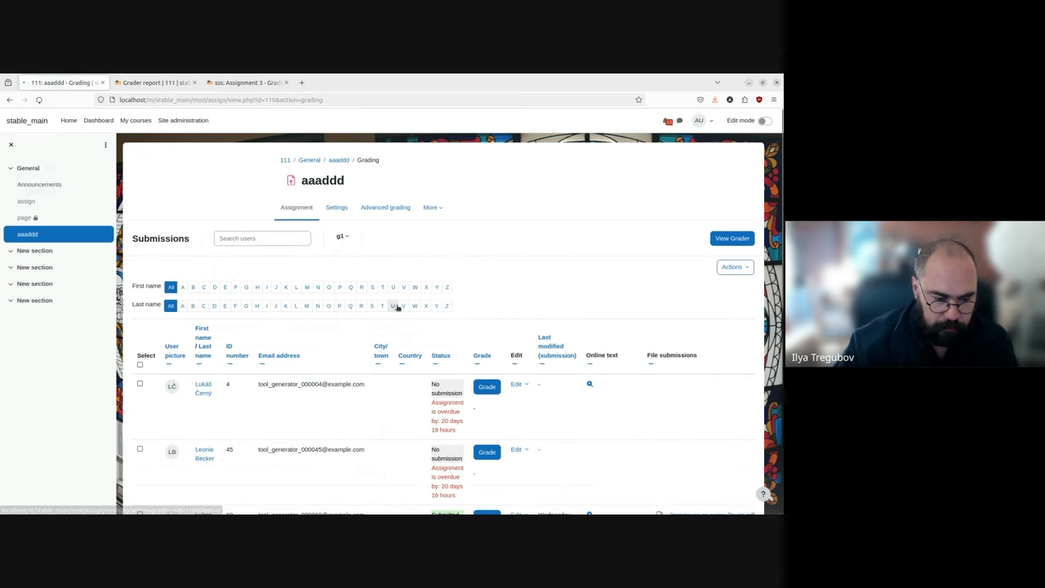
{"action": "left_click", "coordinate": [269, 248]}
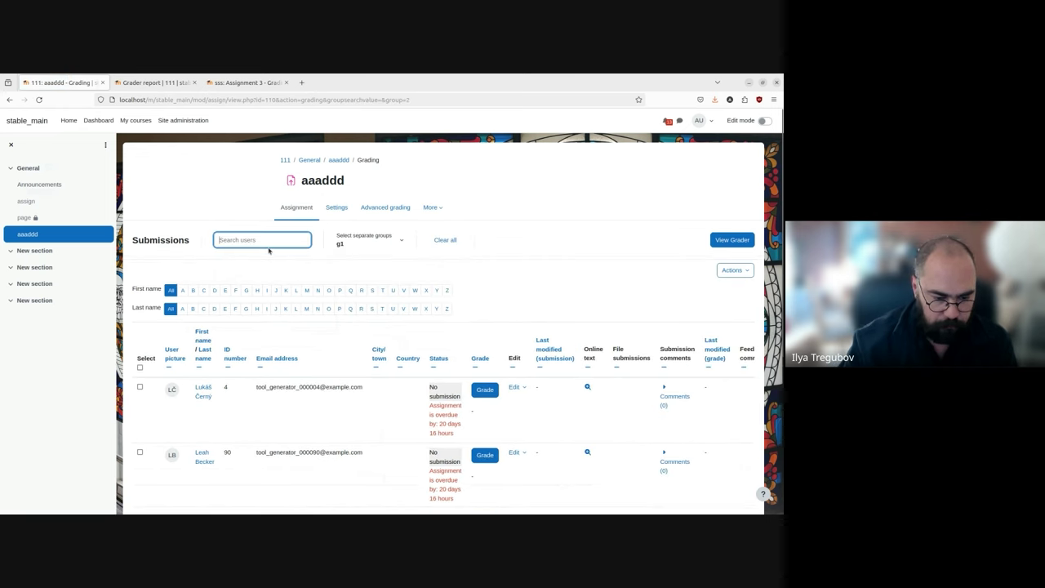
{"action": "type", "text": "l"}
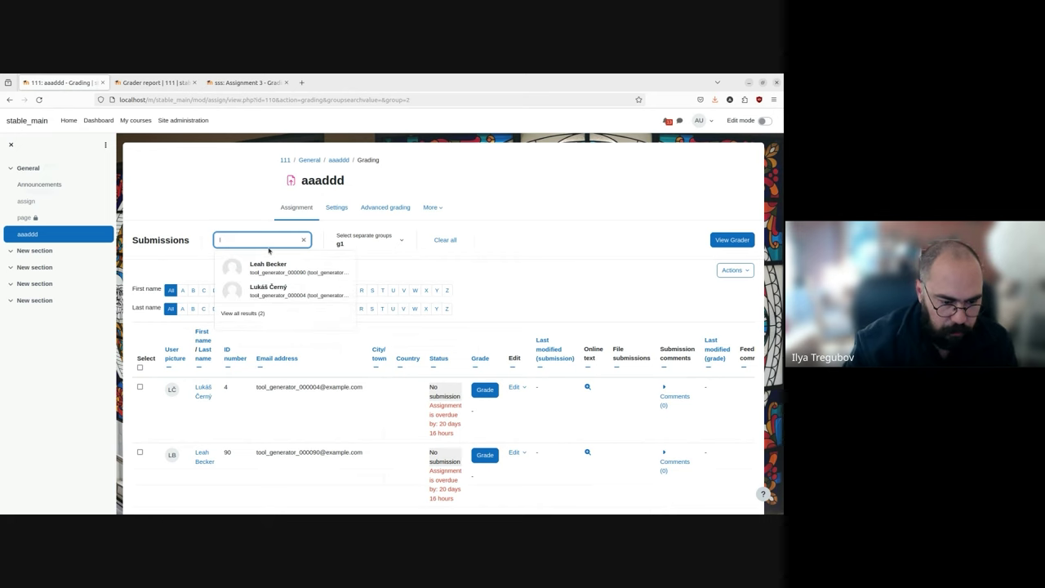
{"action": "left_click", "coordinate": [447, 244]}
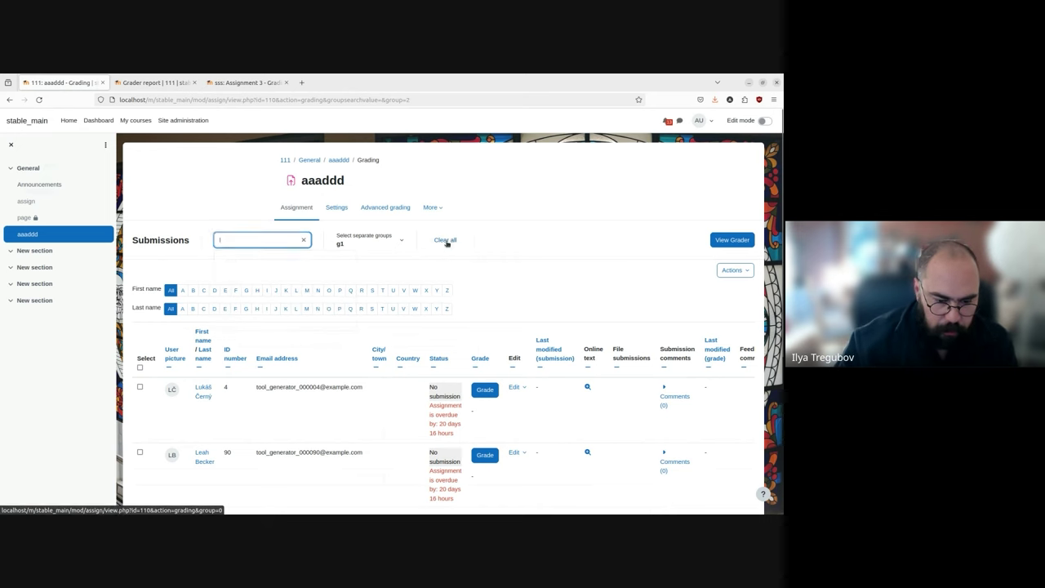
{"action": "left_click", "coordinate": [445, 241]}
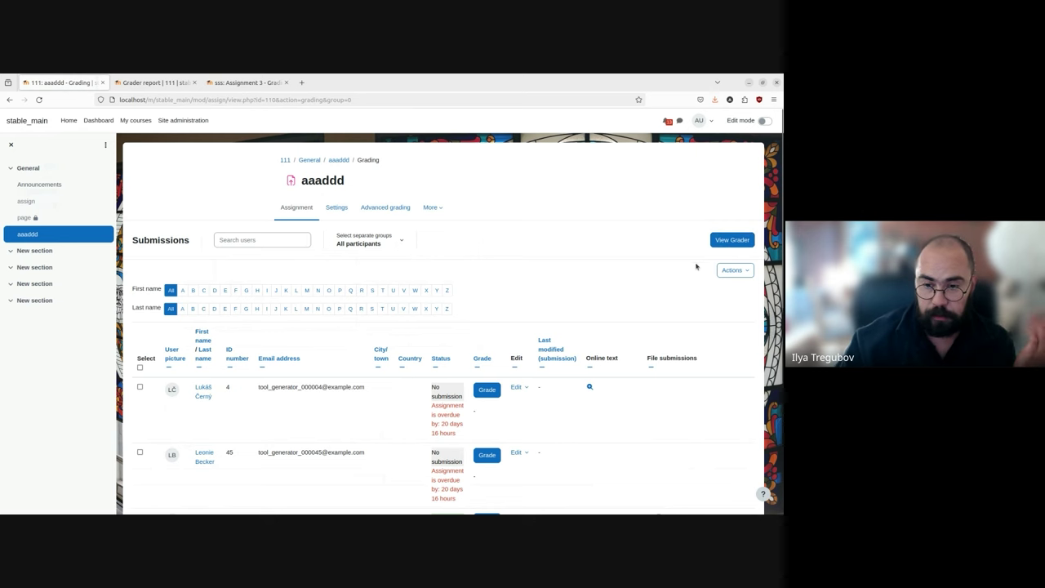
{"action": "left_click", "coordinate": [732, 240]}
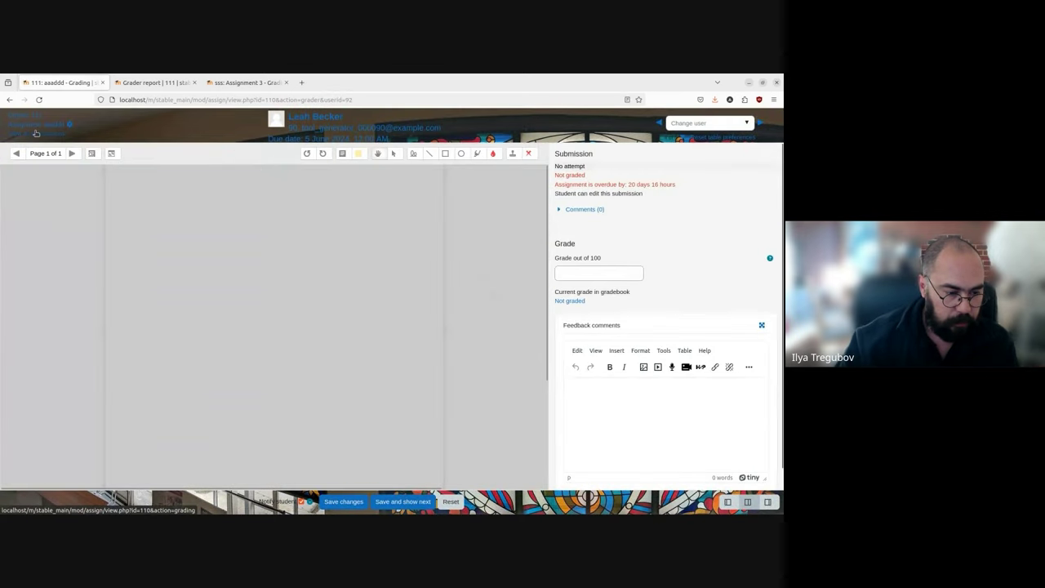
{"action": "key", "text": "Return"}
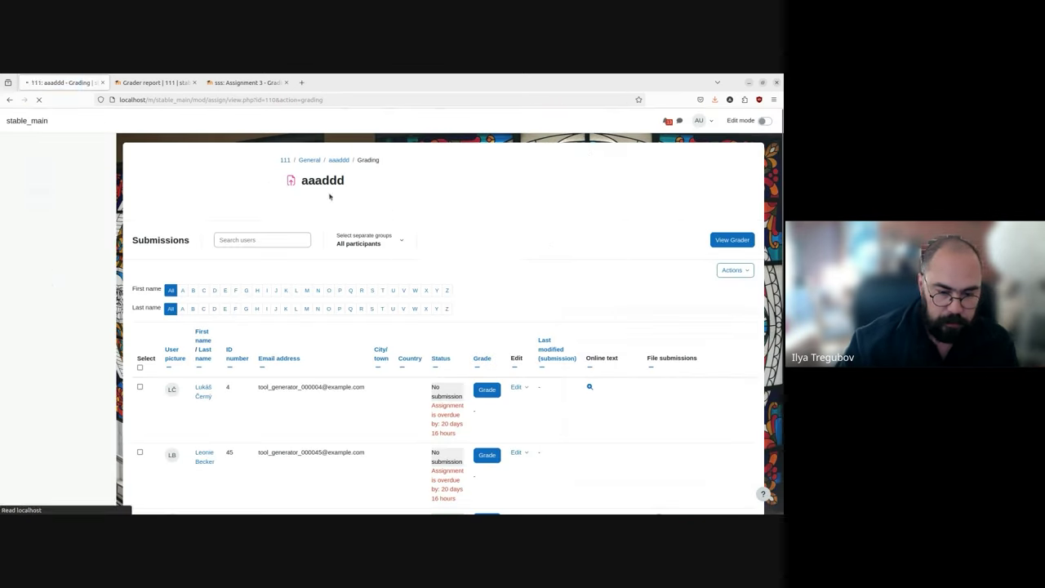
{"action": "left_click", "coordinate": [236, 85]}
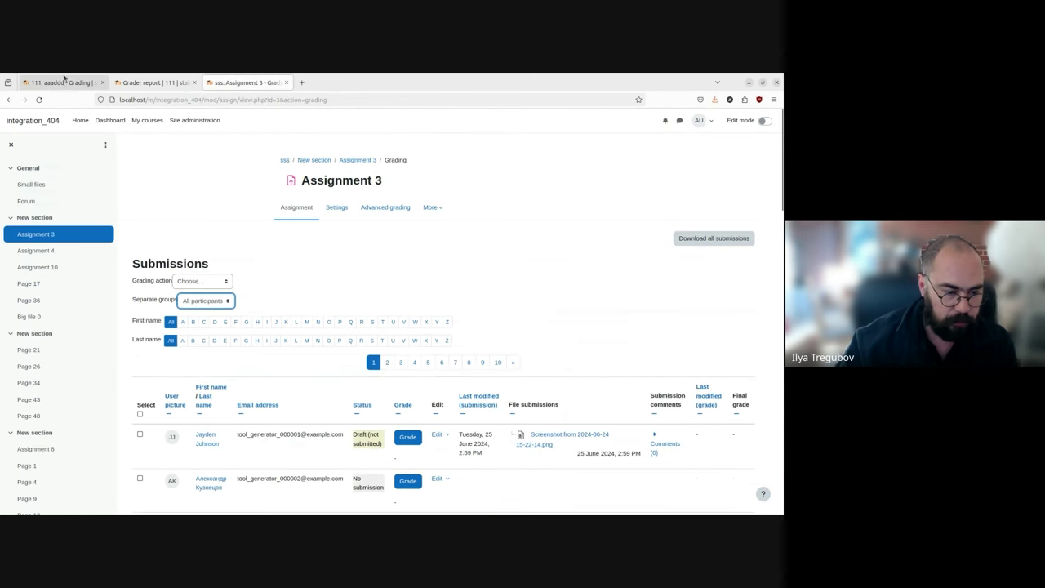
{"action": "left_click", "coordinate": [195, 283]}
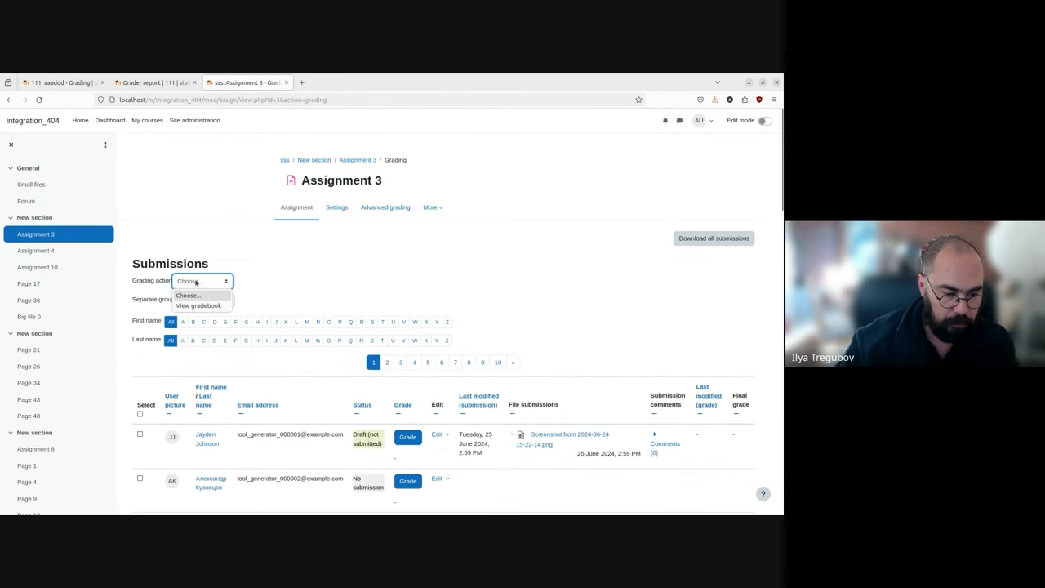
{"action": "left_click", "coordinate": [61, 83]}
{"action": "left_click", "coordinate": [720, 273]}
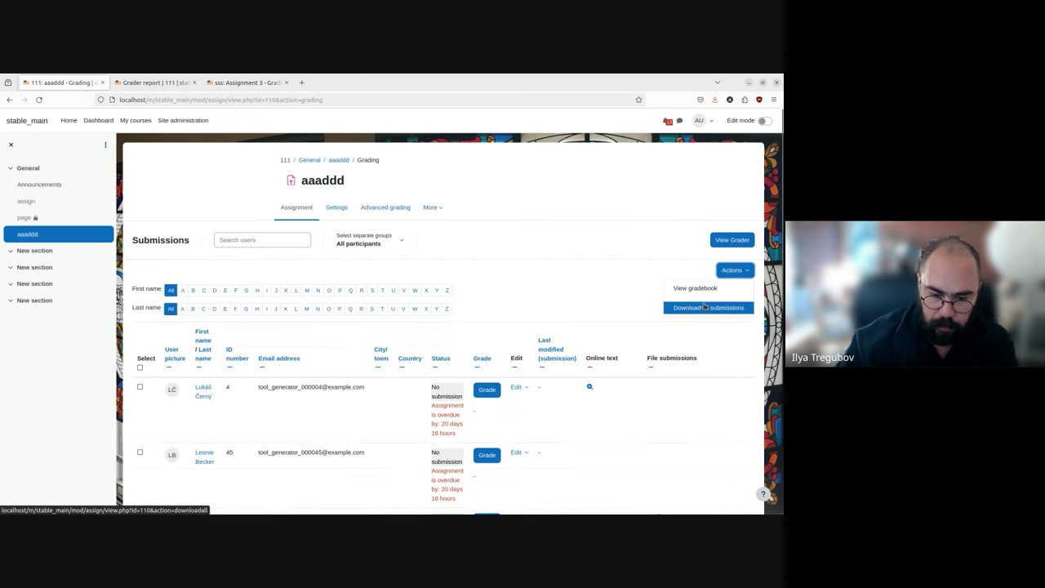
{"action": "left_click", "coordinate": [563, 267]}
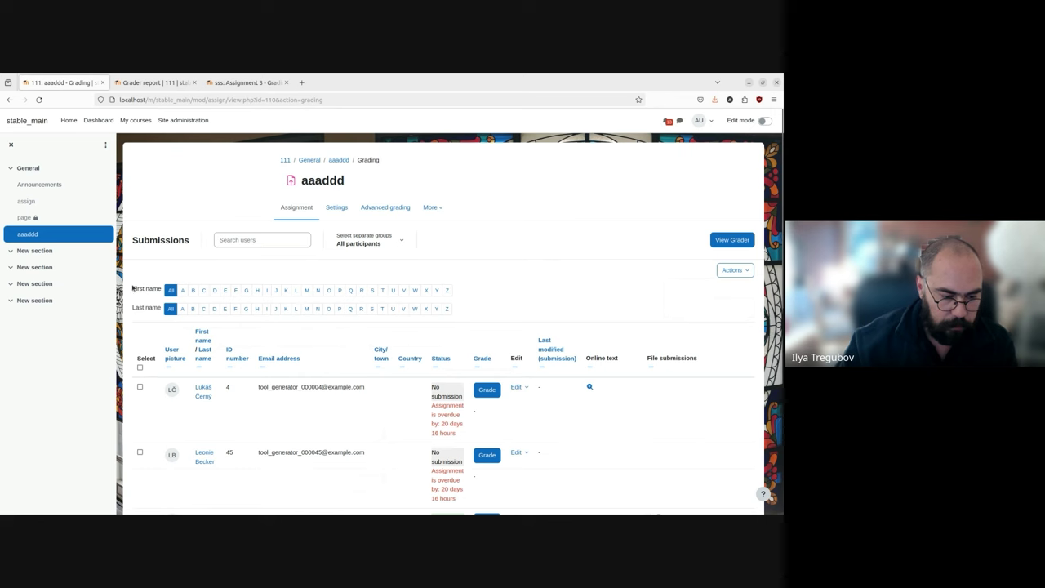
{"action": "left_click_drag", "start_coordinate": [132, 289], "coordinate": [163, 290]}
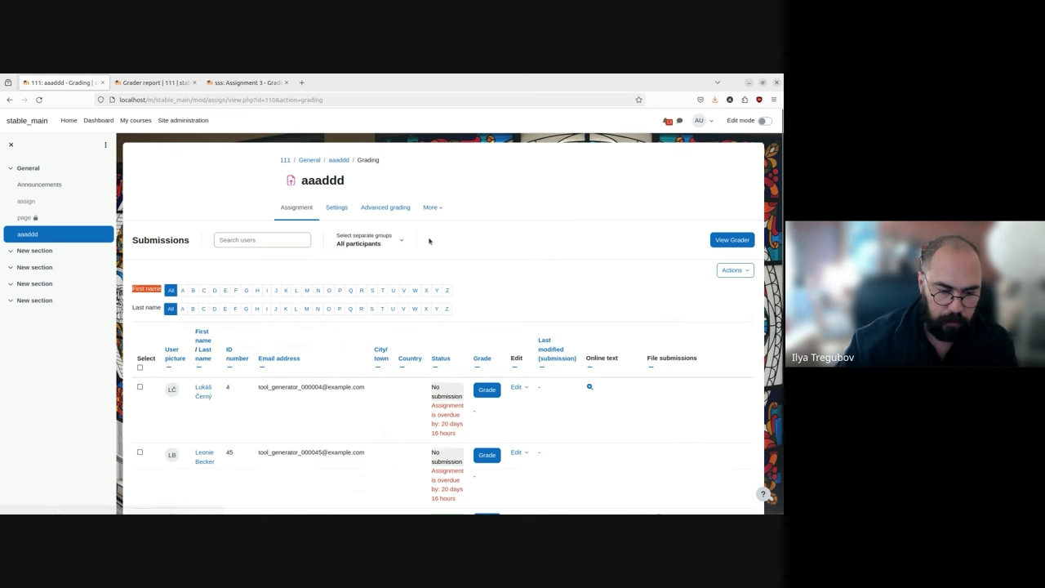
Step: Go to the Grader report page for course 111 and expand its Filter by name options
{"action": "left_click", "coordinate": [152, 83]}
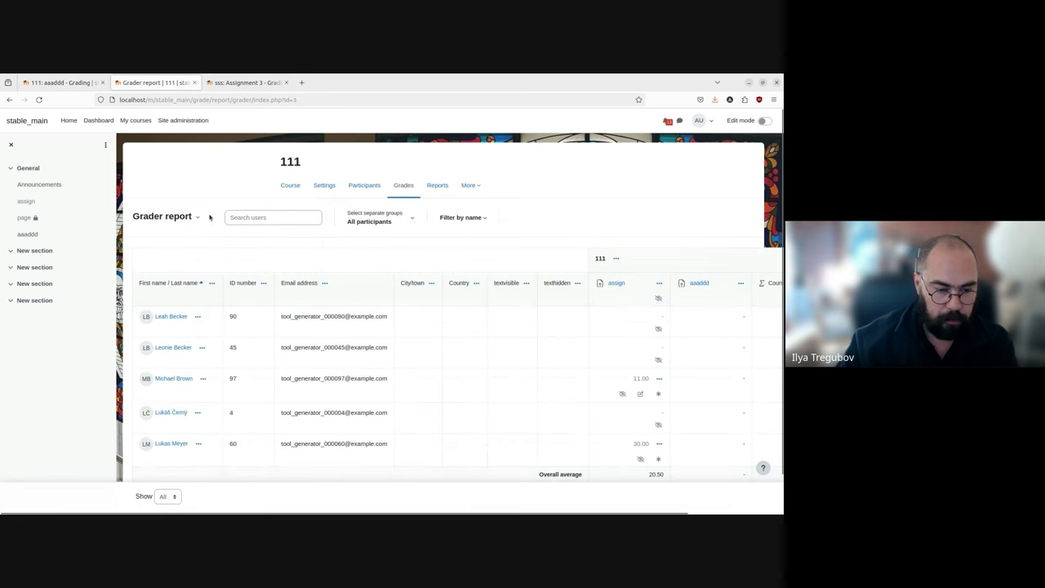
{"action": "left_click", "coordinate": [463, 217]}
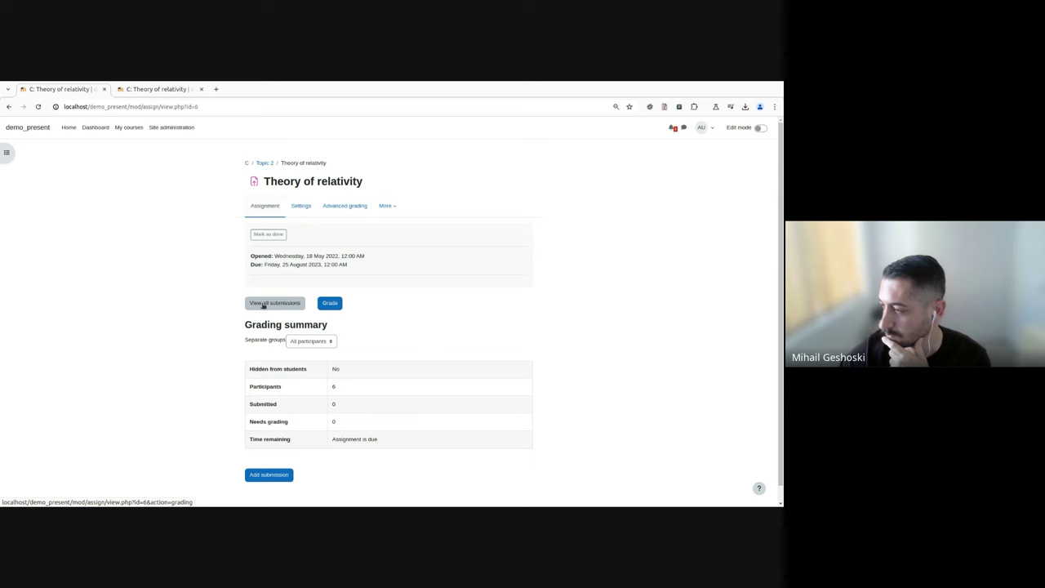
Step: Open Theory of relativity's submissions table, check Advanced grading, then return to all submissions
{"action": "left_click", "coordinate": [263, 305]}
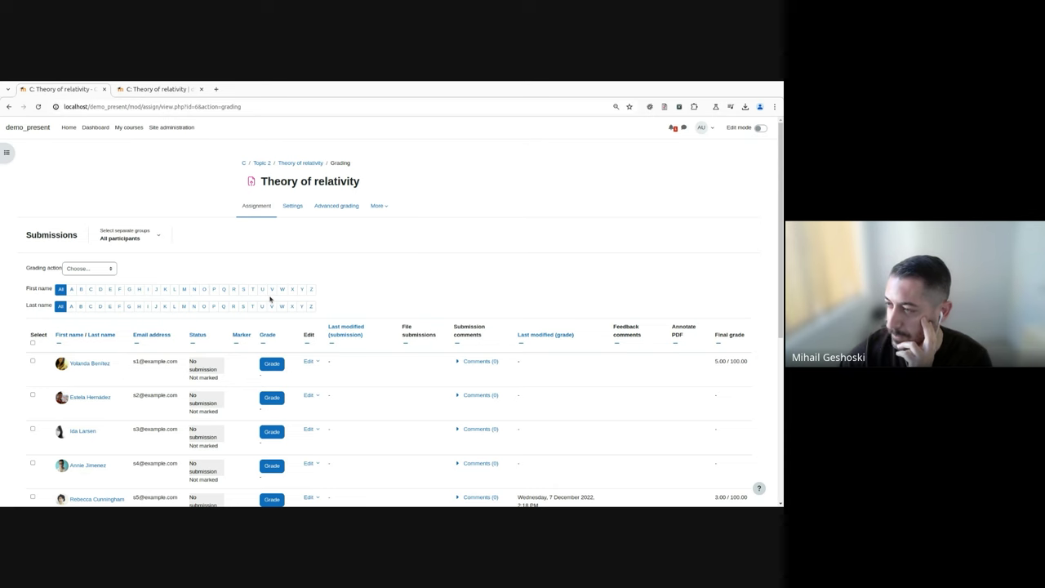
{"action": "left_click", "coordinate": [330, 206]}
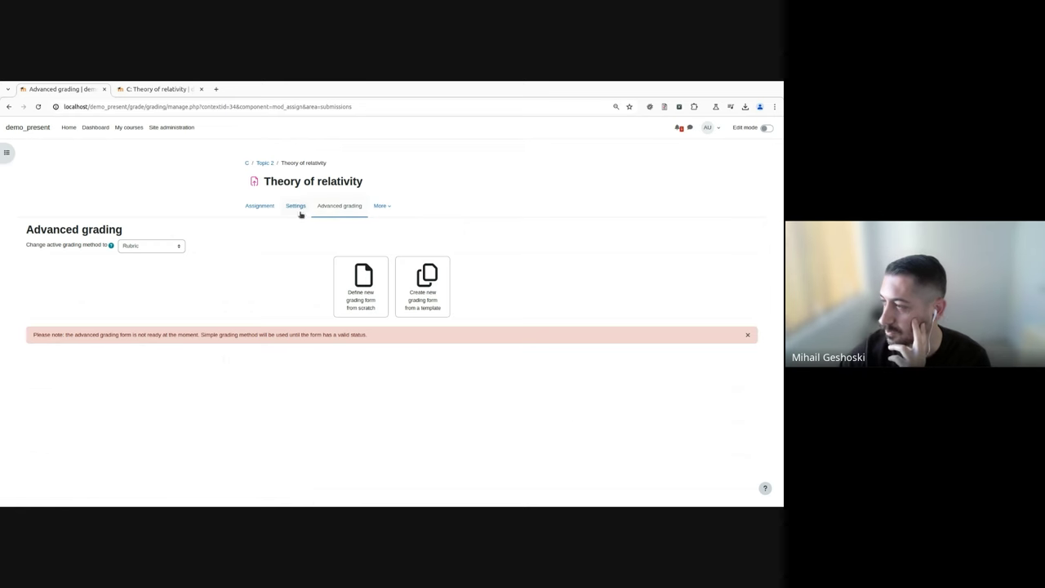
{"action": "left_click", "coordinate": [259, 205]}
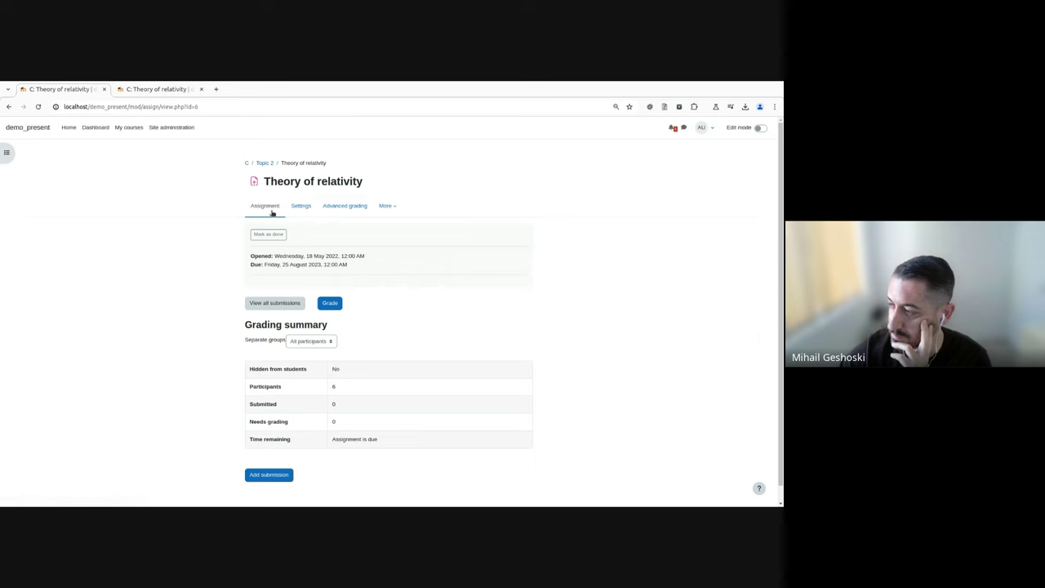
{"action": "left_click", "coordinate": [276, 304]}
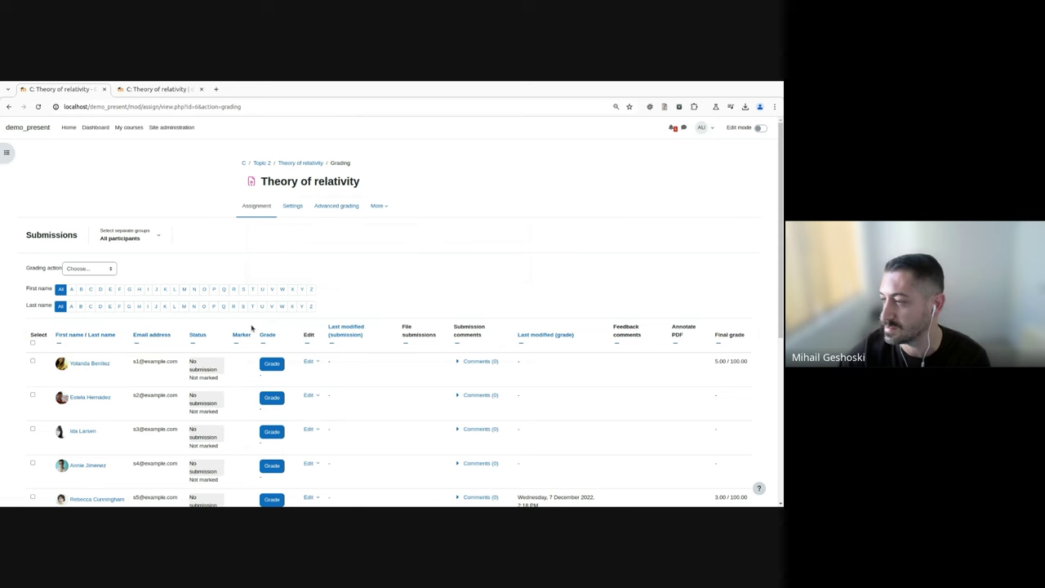
Step: On the second Theory of relativity tab, open Submissions, check Advanced grading, then return to Submissions
{"action": "left_click", "coordinate": [160, 90]}
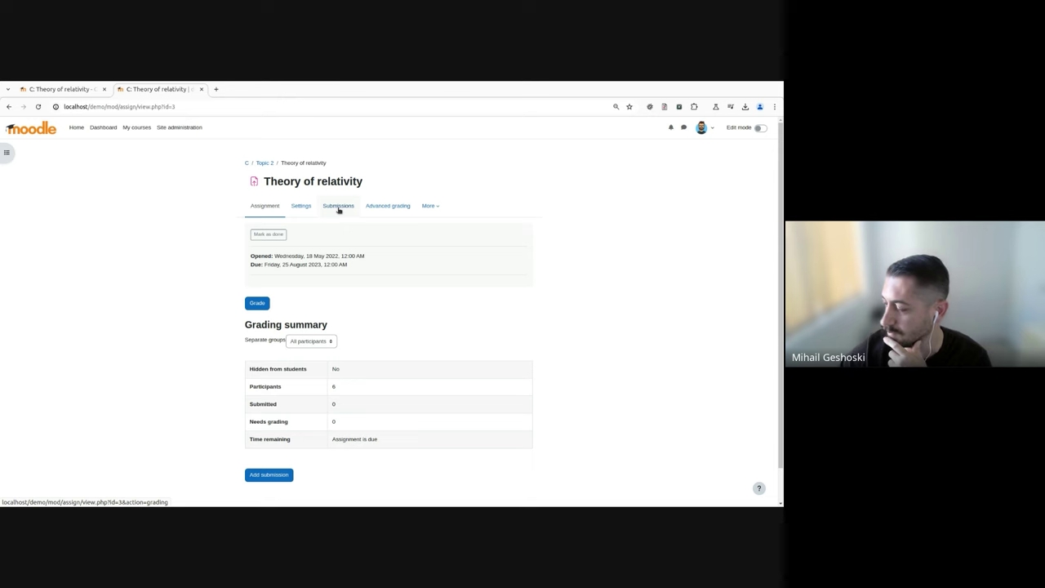
{"action": "left_click", "coordinate": [338, 206]}
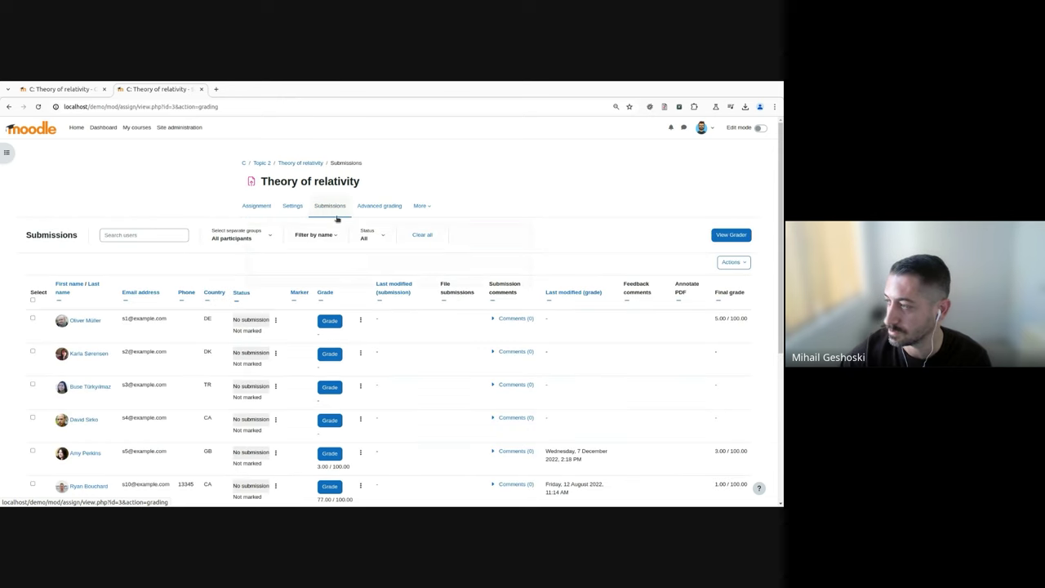
{"action": "left_click", "coordinate": [379, 208]}
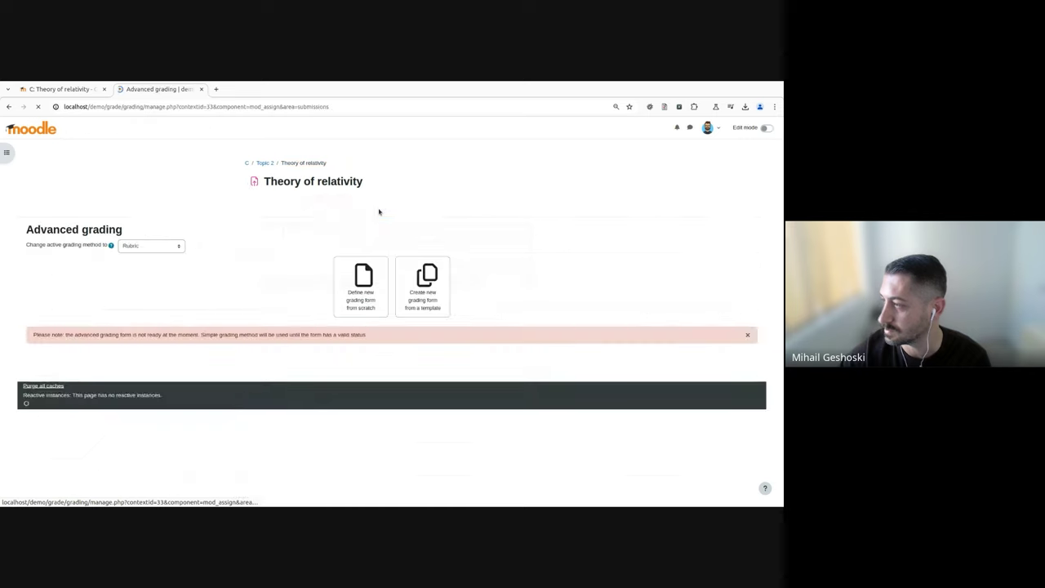
{"action": "left_click", "coordinate": [337, 209]}
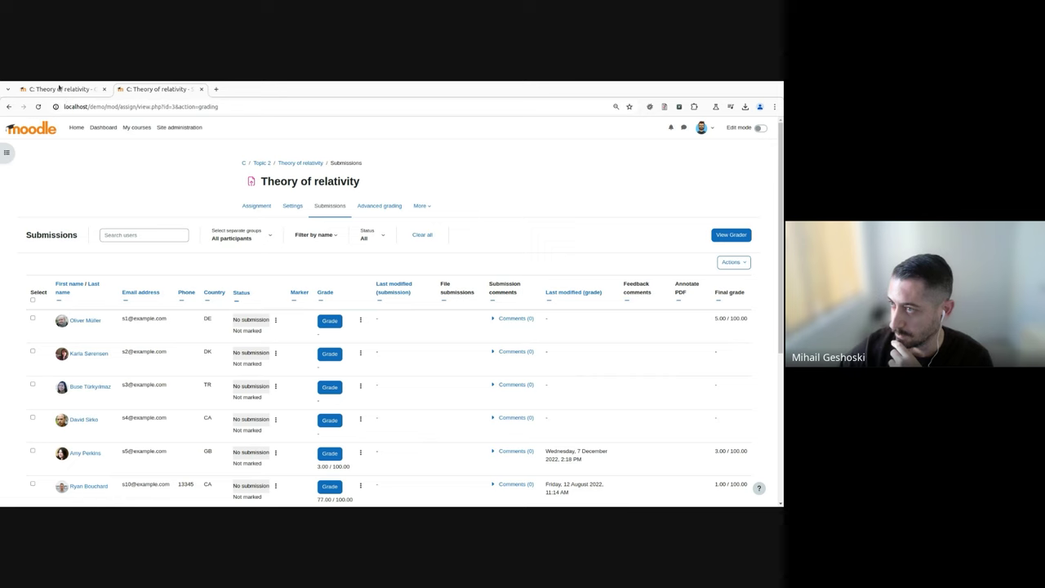
Step: On the older grading page, filter students by first name A, then reset to All
{"action": "left_click", "coordinate": [58, 87]}
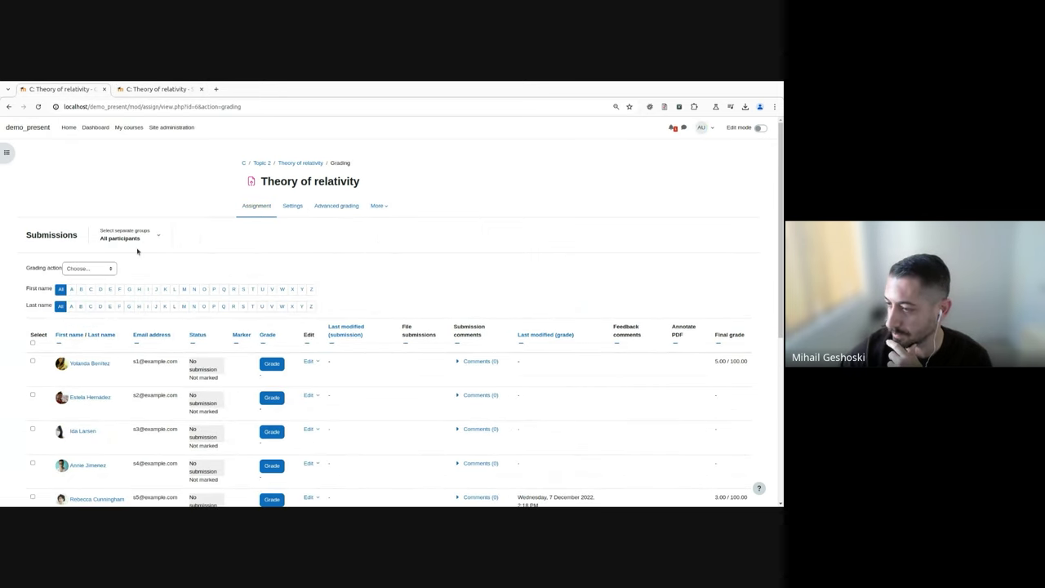
{"action": "scroll", "coordinate": [137, 251], "scroll_direction": "down", "scroll_amount": 1}
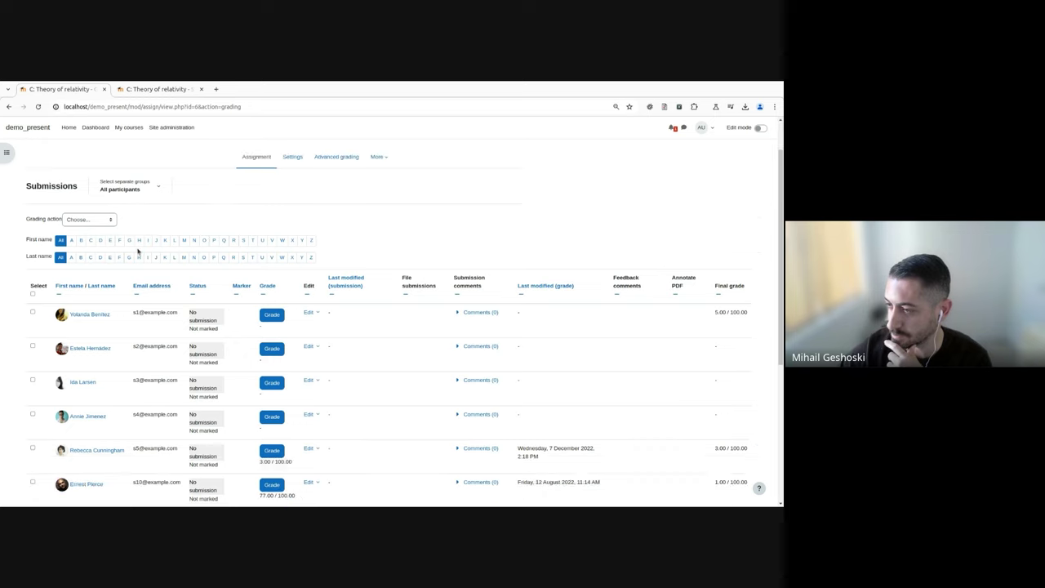
{"action": "left_click", "coordinate": [71, 241]}
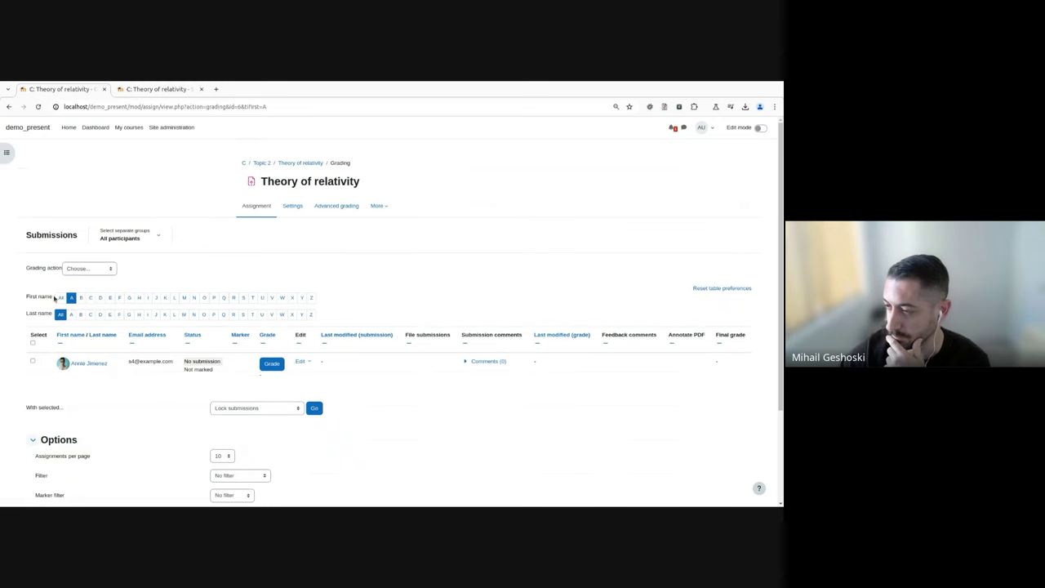
{"action": "left_click", "coordinate": [59, 299]}
Step: Show the first student's Edit menu of submission actions
{"action": "scroll", "coordinate": [88, 282], "scroll_direction": "down", "scroll_amount": 2}
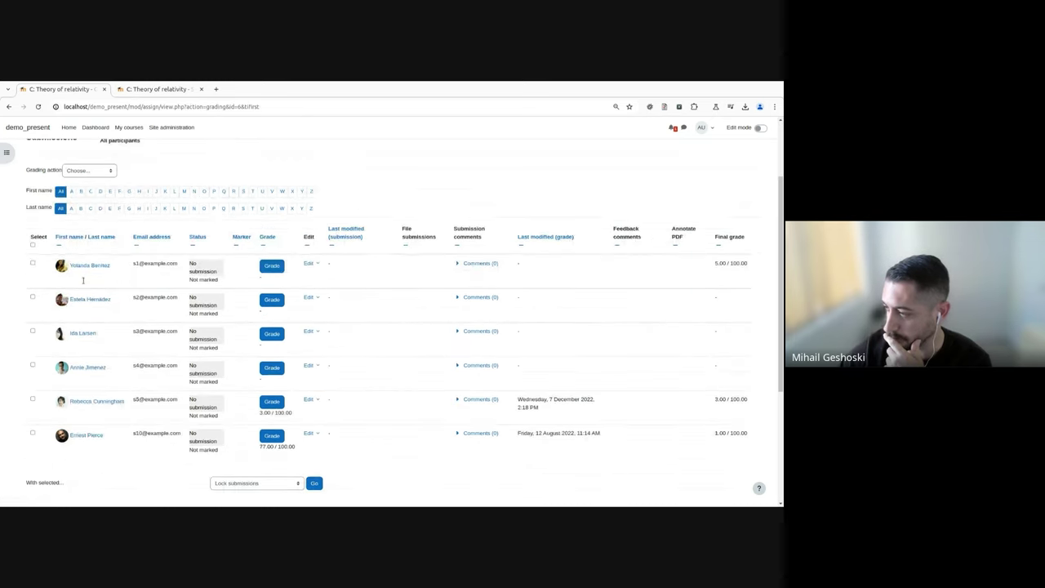
{"action": "scroll", "coordinate": [429, 268], "scroll_direction": "down", "scroll_amount": 1}
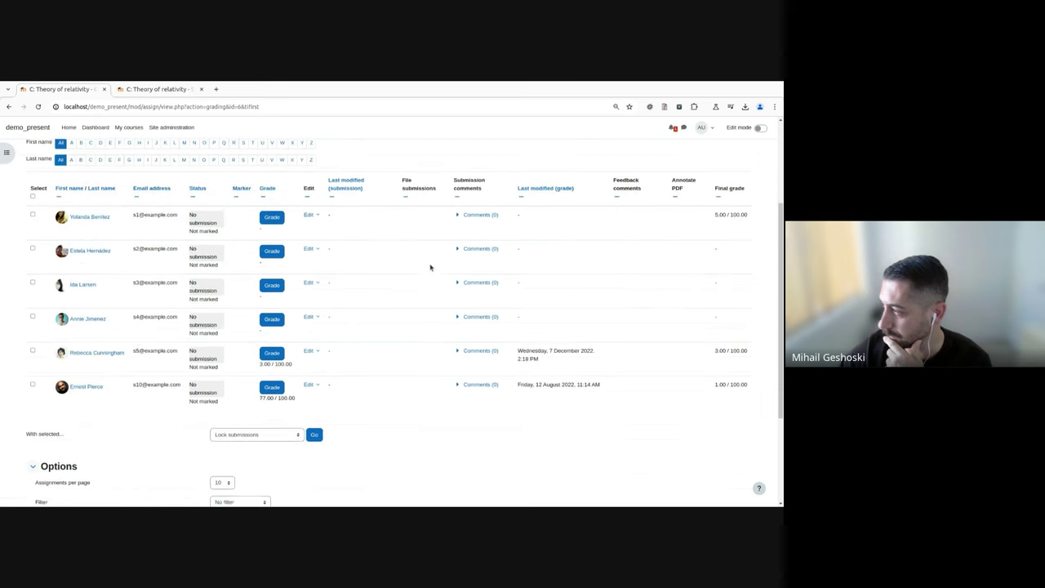
{"action": "scroll", "coordinate": [504, 295], "scroll_direction": "up", "scroll_amount": 1}
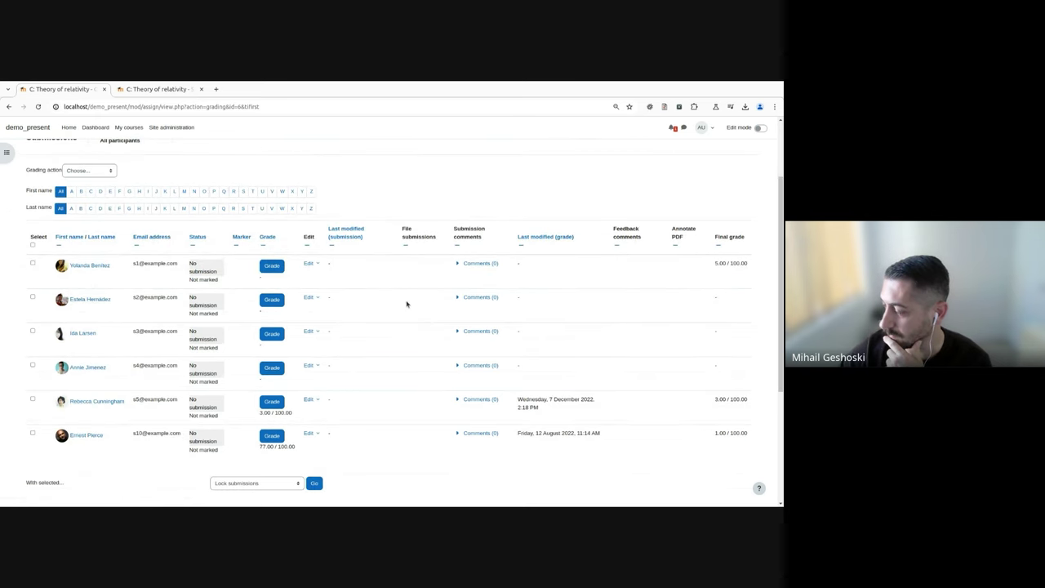
{"action": "left_click", "coordinate": [315, 264]}
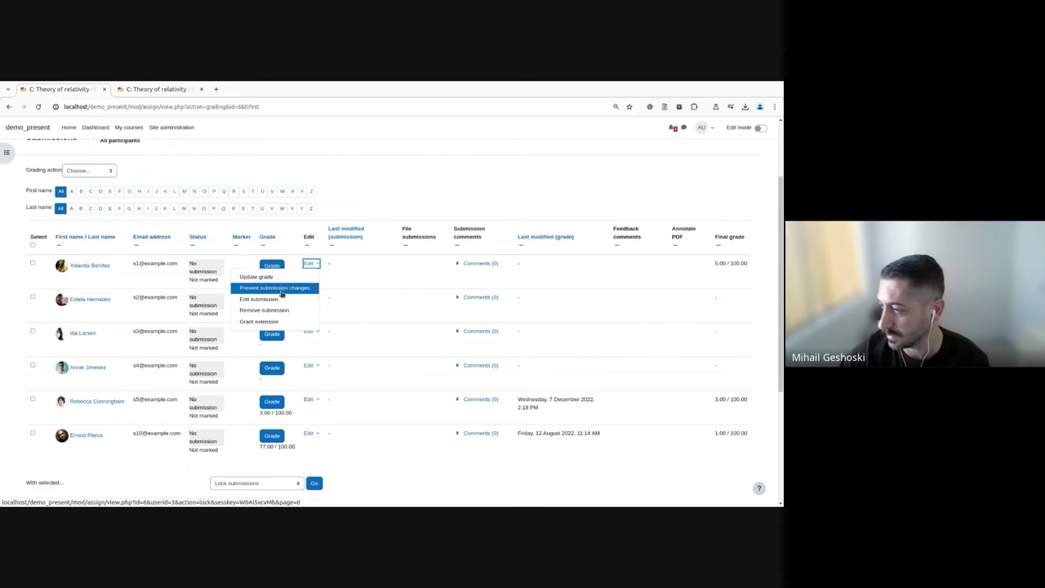
Step: Close the first student's Edit menu and scroll down to the grading Options section
{"action": "left_click", "coordinate": [309, 263]}
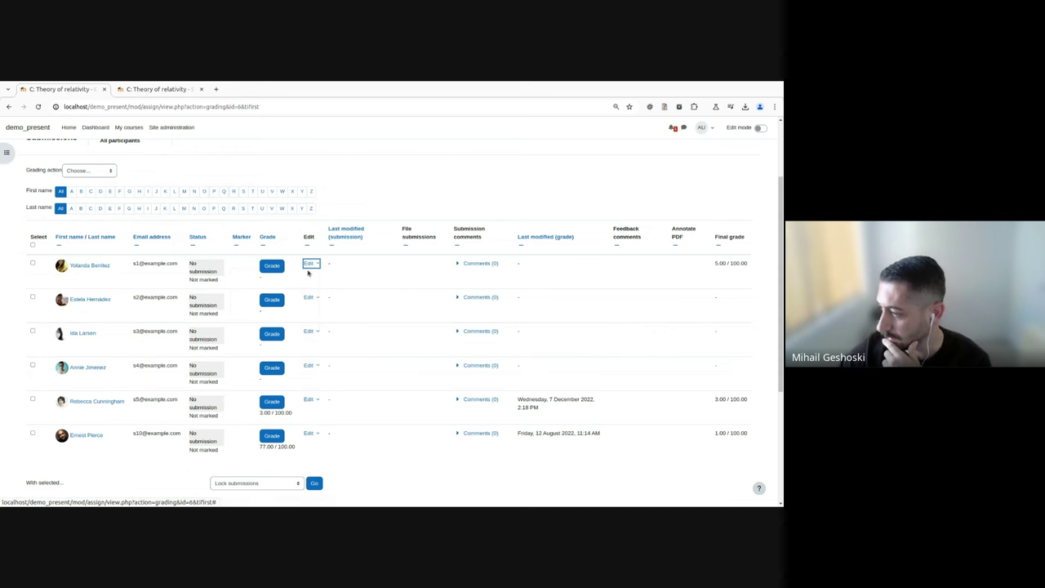
{"action": "scroll", "coordinate": [303, 287], "scroll_direction": "down", "scroll_amount": 3}
{"action": "scroll", "coordinate": [303, 287], "scroll_direction": "down", "scroll_amount": 1}
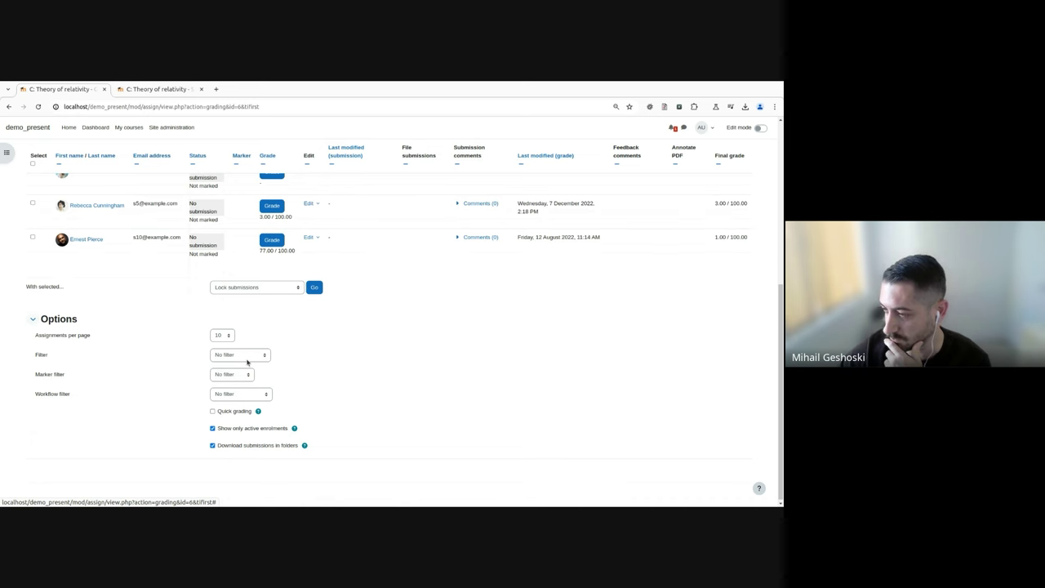
Step: Set the Options section's submission Filter to Not submitted
{"action": "scroll", "coordinate": [287, 330], "scroll_direction": "up", "scroll_amount": 6}
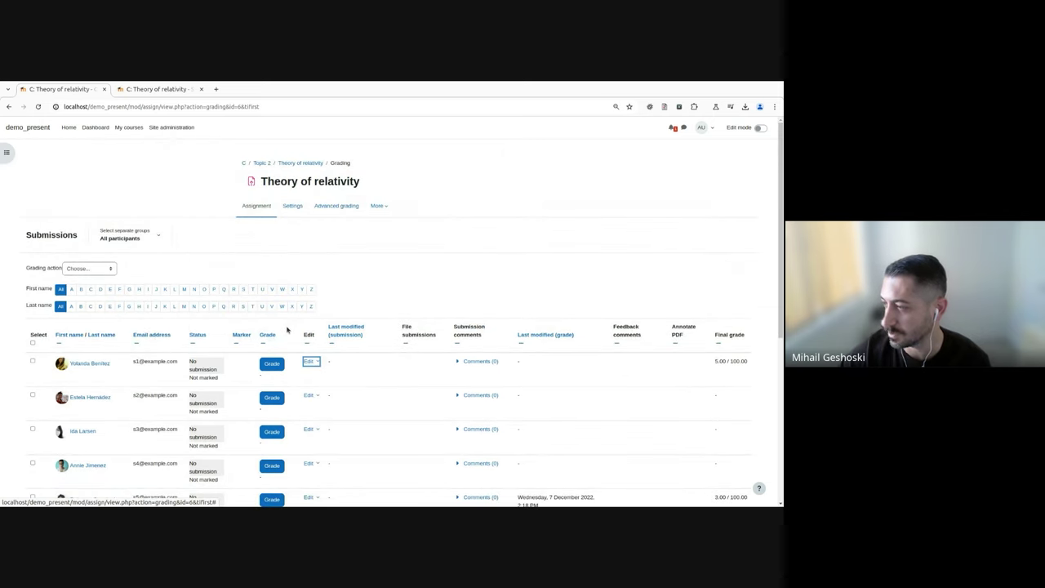
{"action": "scroll", "coordinate": [287, 329], "scroll_direction": "down", "scroll_amount": 1}
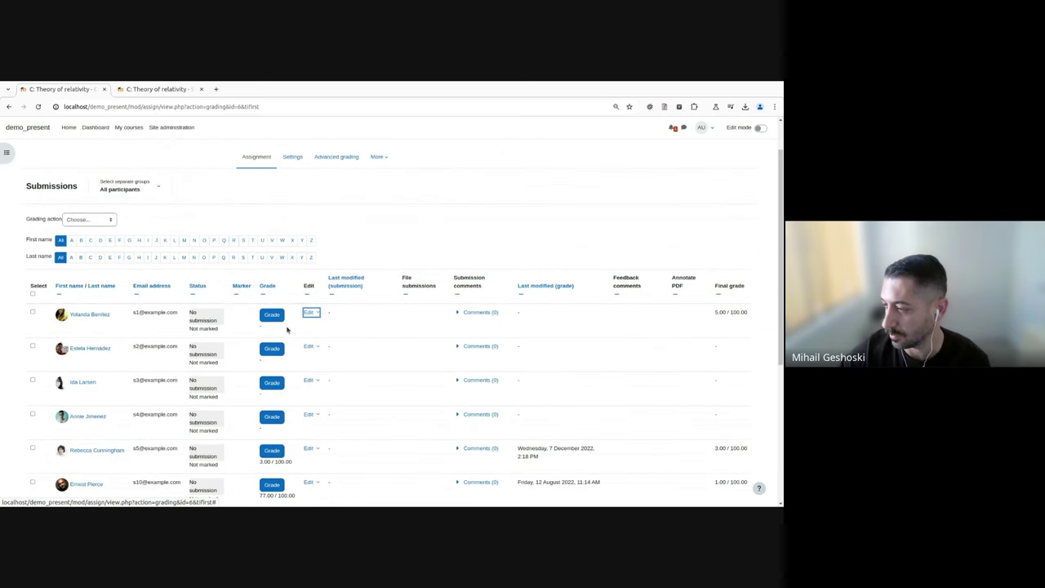
{"action": "scroll", "coordinate": [287, 329], "scroll_direction": "down", "scroll_amount": 2}
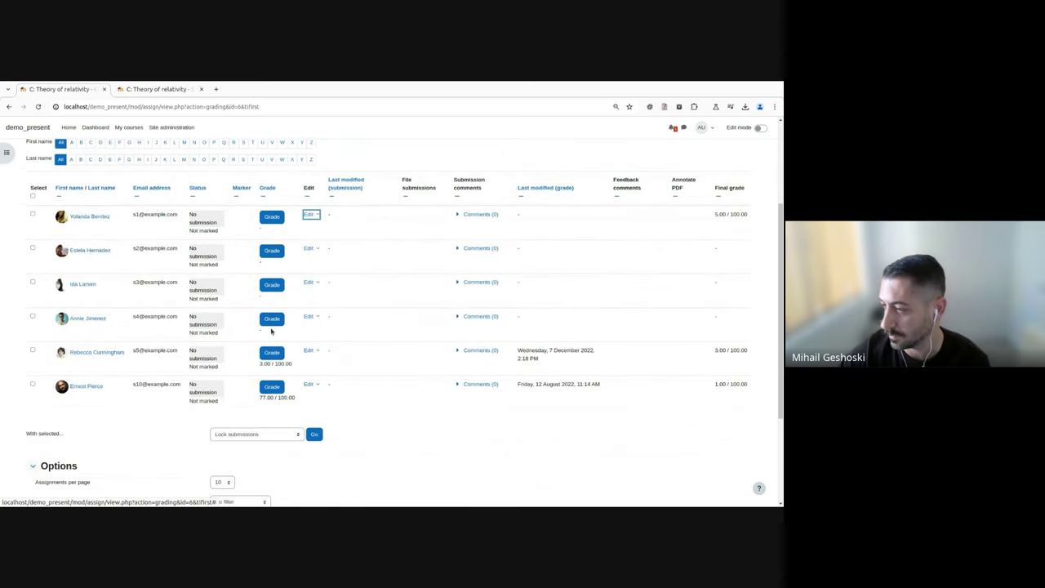
{"action": "scroll", "coordinate": [264, 340], "scroll_direction": "down", "scroll_amount": 3}
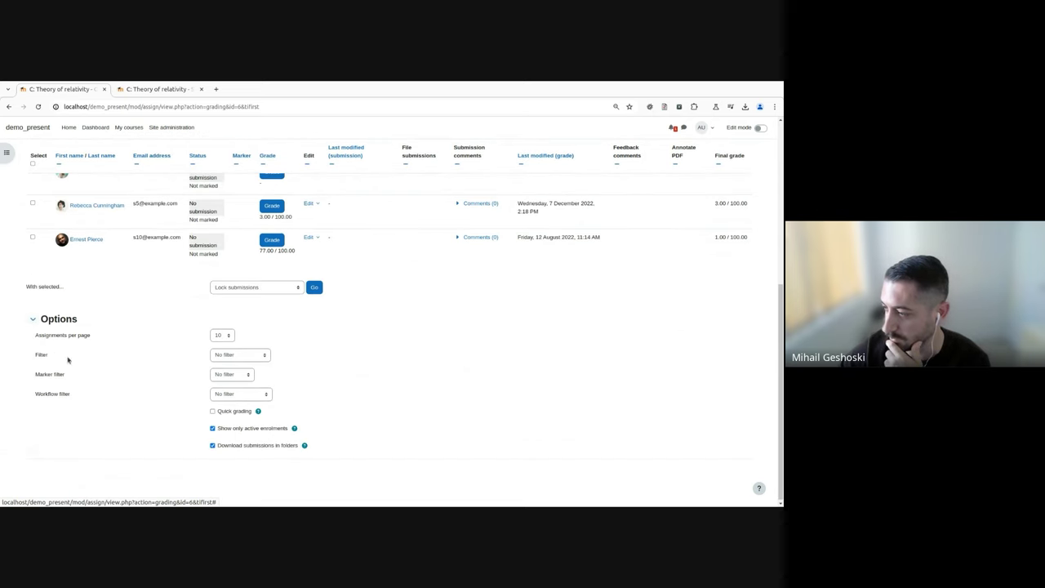
{"action": "left_click", "coordinate": [245, 355]}
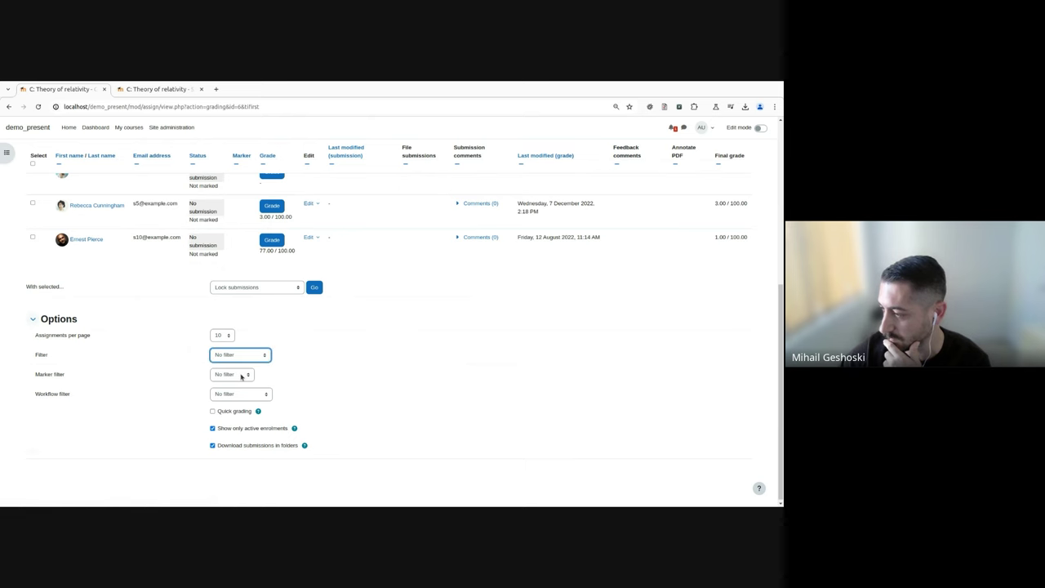
{"action": "left_click", "coordinate": [245, 374]}
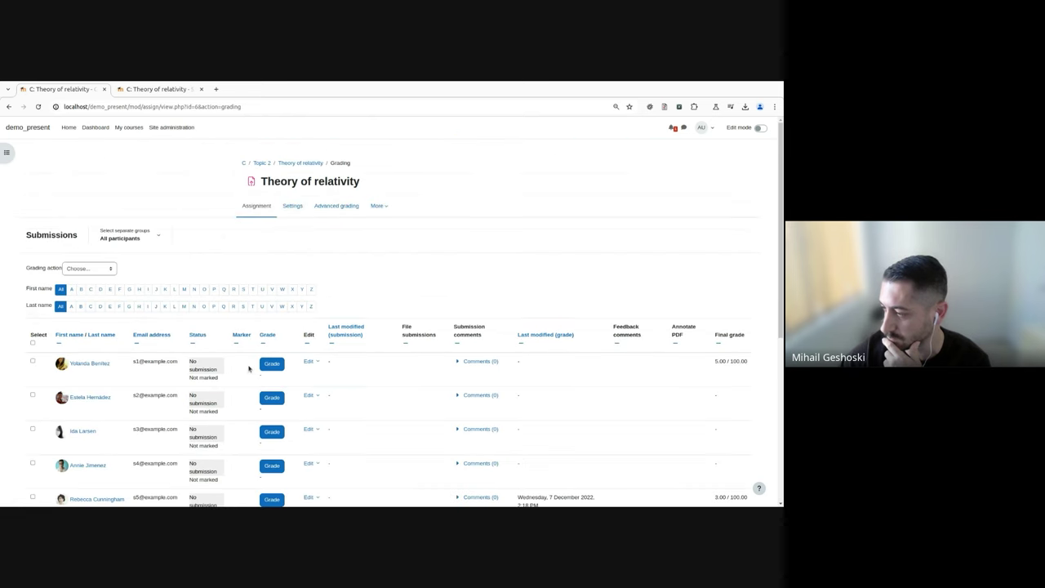
{"action": "scroll", "coordinate": [249, 368], "scroll_direction": "down", "scroll_amount": 3}
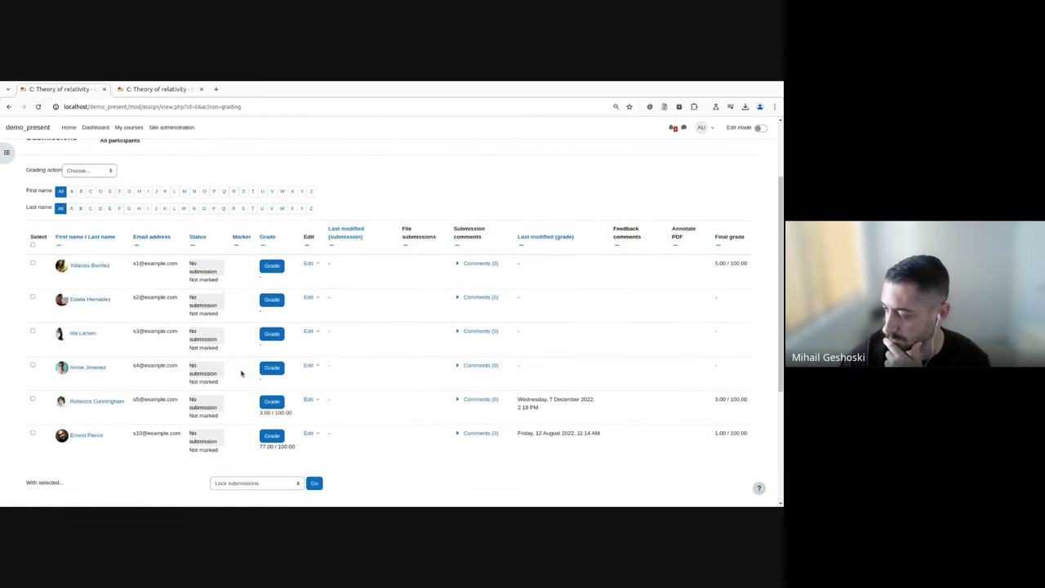
{"action": "scroll", "coordinate": [242, 373], "scroll_direction": "down", "scroll_amount": 5}
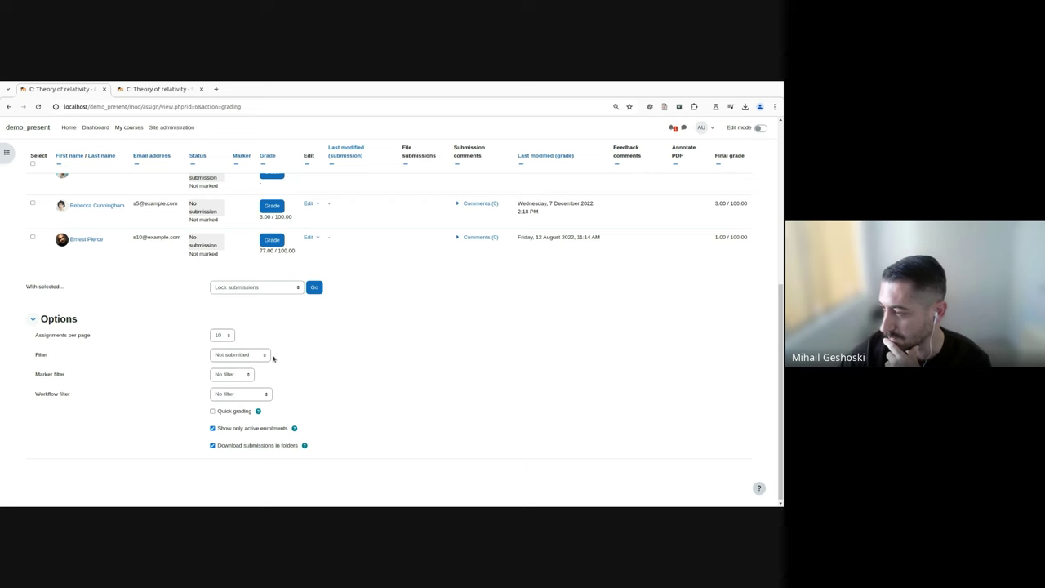
{"action": "scroll", "coordinate": [273, 358], "scroll_direction": "up", "scroll_amount": 3}
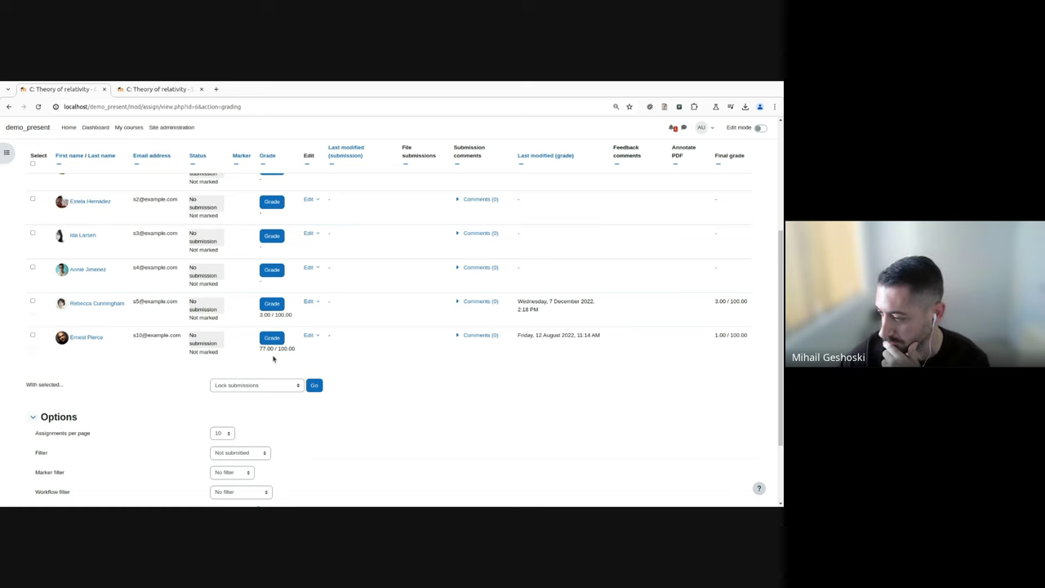
{"action": "scroll", "coordinate": [274, 358], "scroll_direction": "down", "scroll_amount": 3}
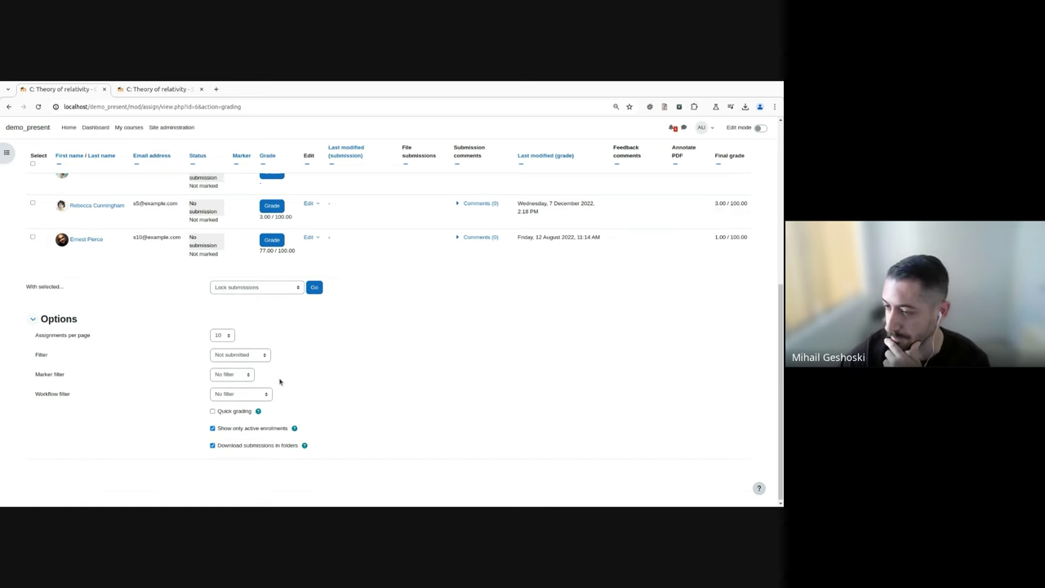
{"action": "scroll", "coordinate": [280, 380], "scroll_direction": "up", "scroll_amount": 6}
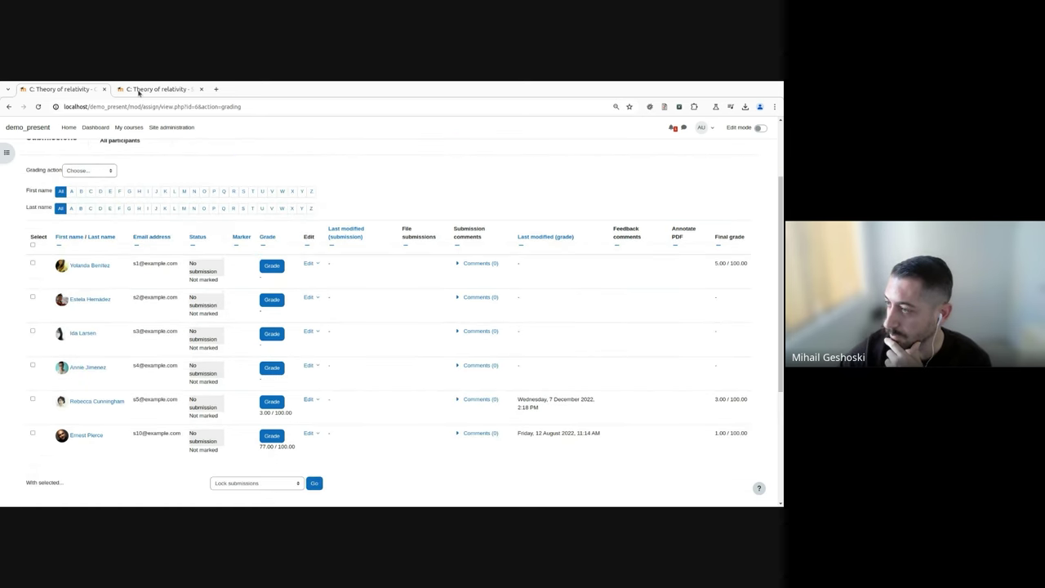
Step: On the redesigned Submissions tab, check the top Status filter choices and leave them at All
{"action": "left_click", "coordinate": [139, 90]}
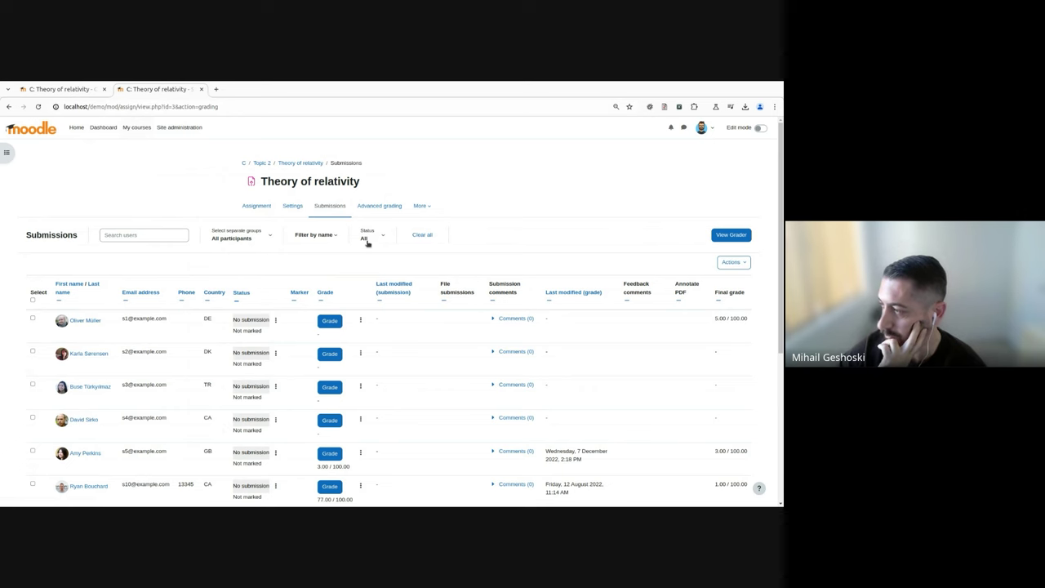
{"action": "left_click", "coordinate": [379, 237]}
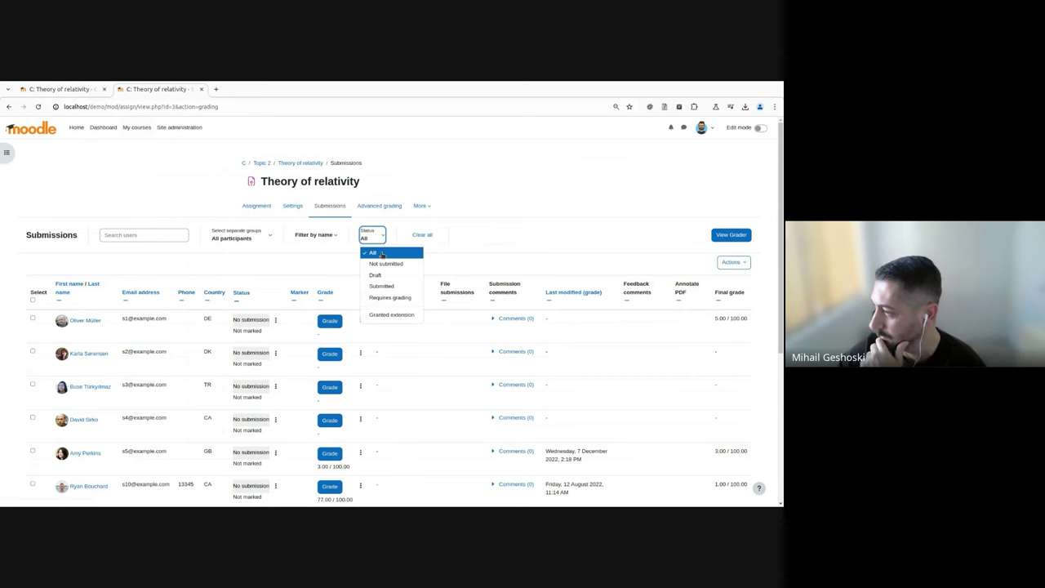
{"action": "left_click", "coordinate": [335, 261]}
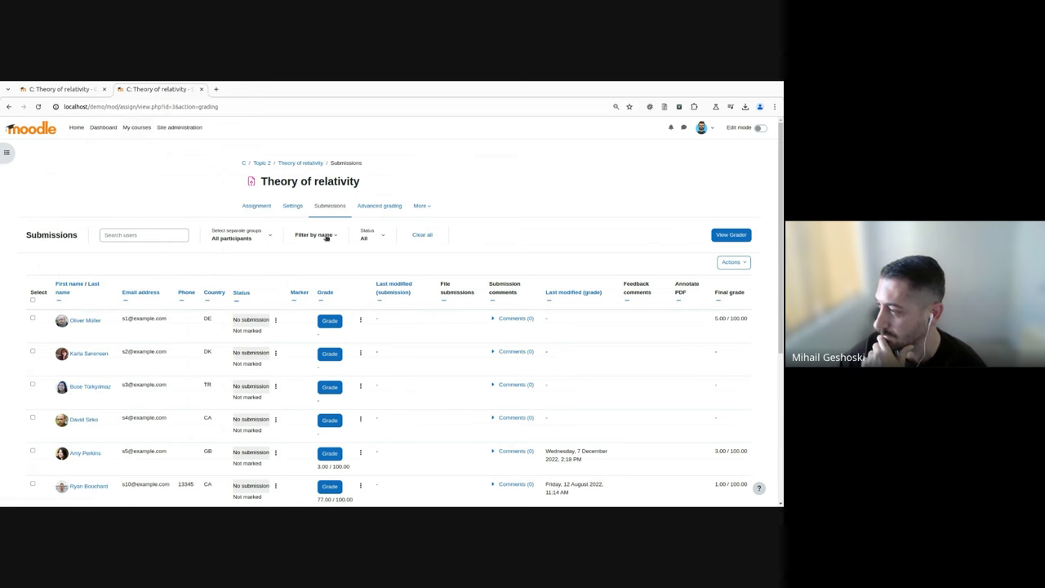
{"action": "left_click", "coordinate": [326, 237]}
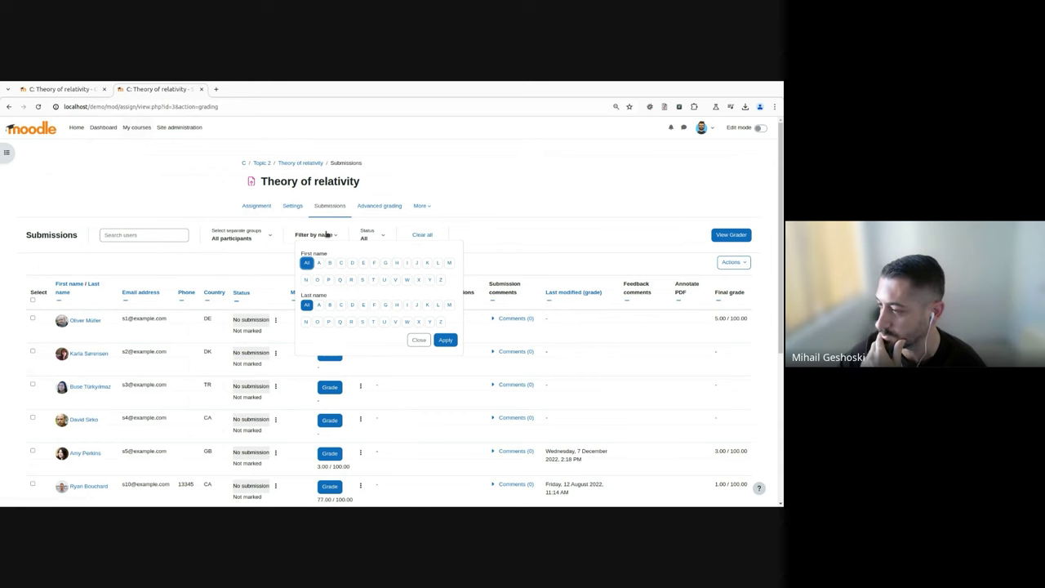
{"action": "left_click", "coordinate": [280, 264]}
{"action": "scroll", "coordinate": [280, 265], "scroll_direction": "down", "scroll_amount": 1}
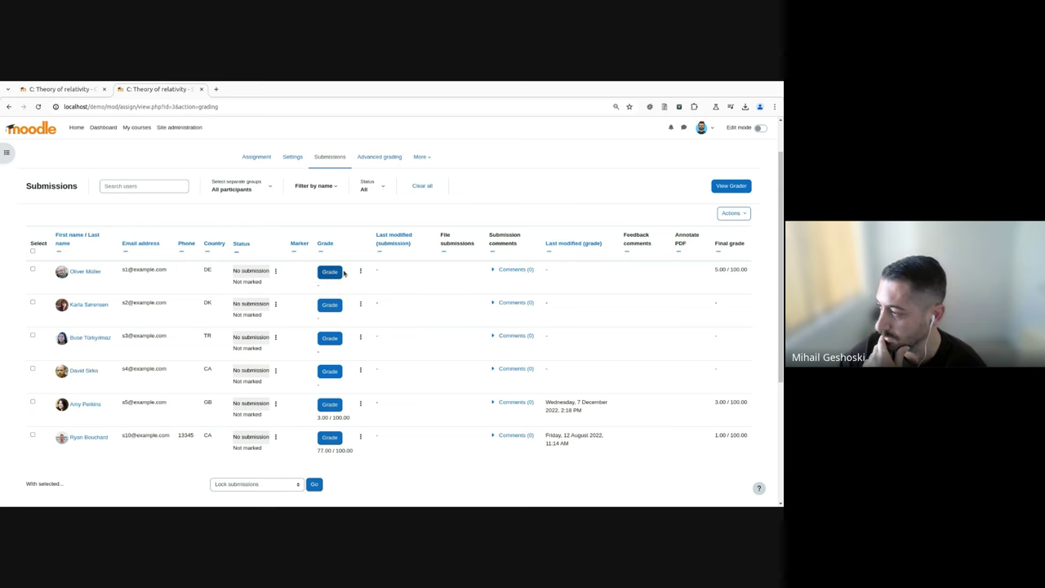
{"action": "left_click", "coordinate": [275, 272]}
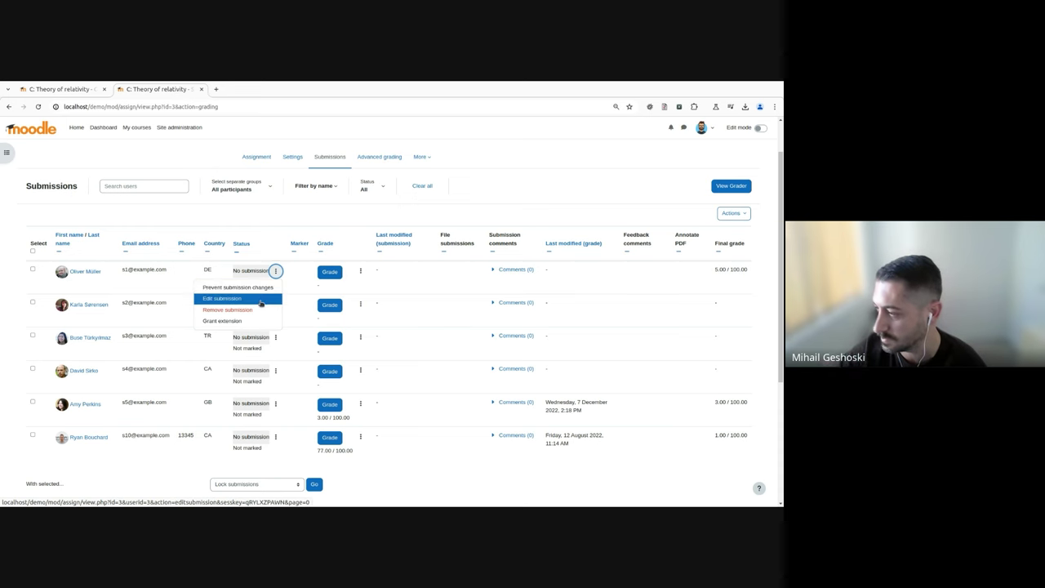
{"action": "left_click", "coordinate": [361, 271]}
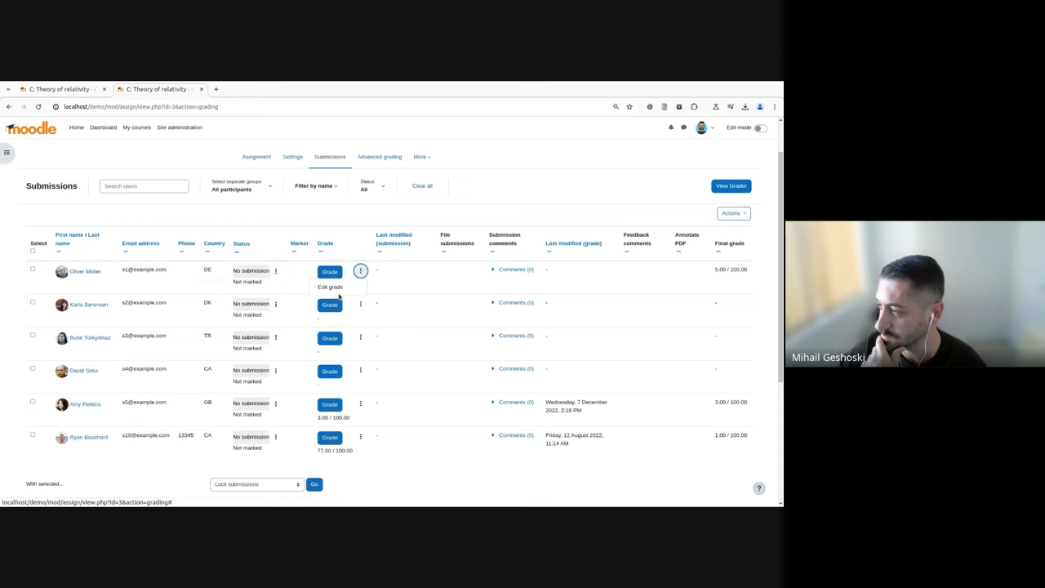
{"action": "left_click", "coordinate": [357, 290]}
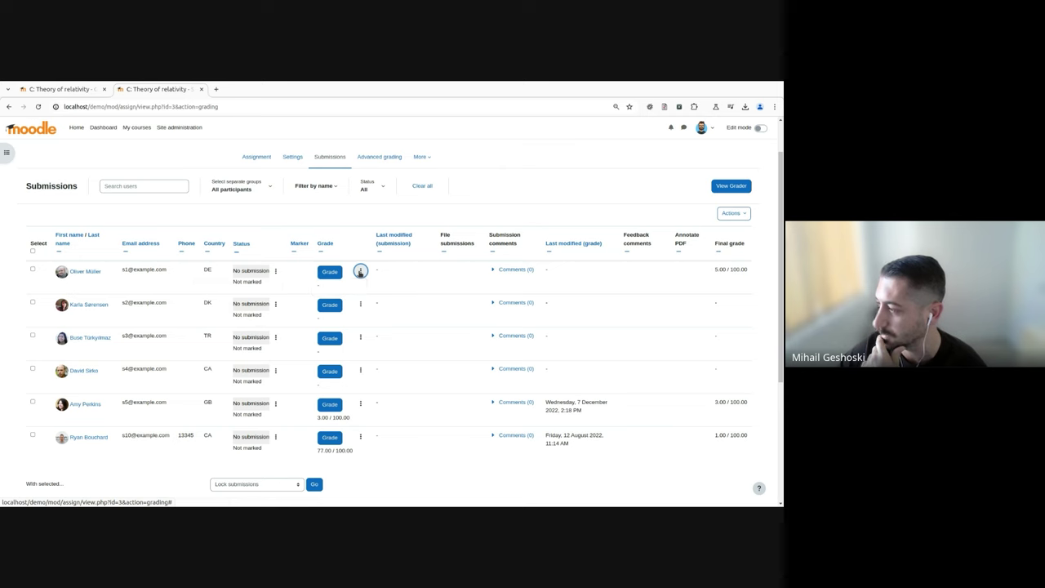
{"action": "scroll", "coordinate": [278, 347], "scroll_direction": "down", "scroll_amount": 3}
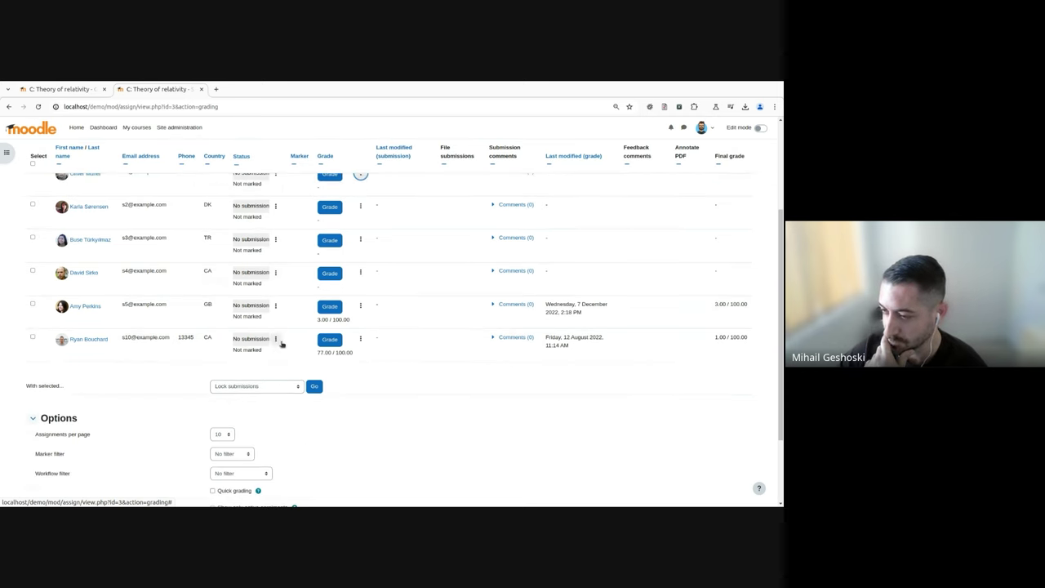